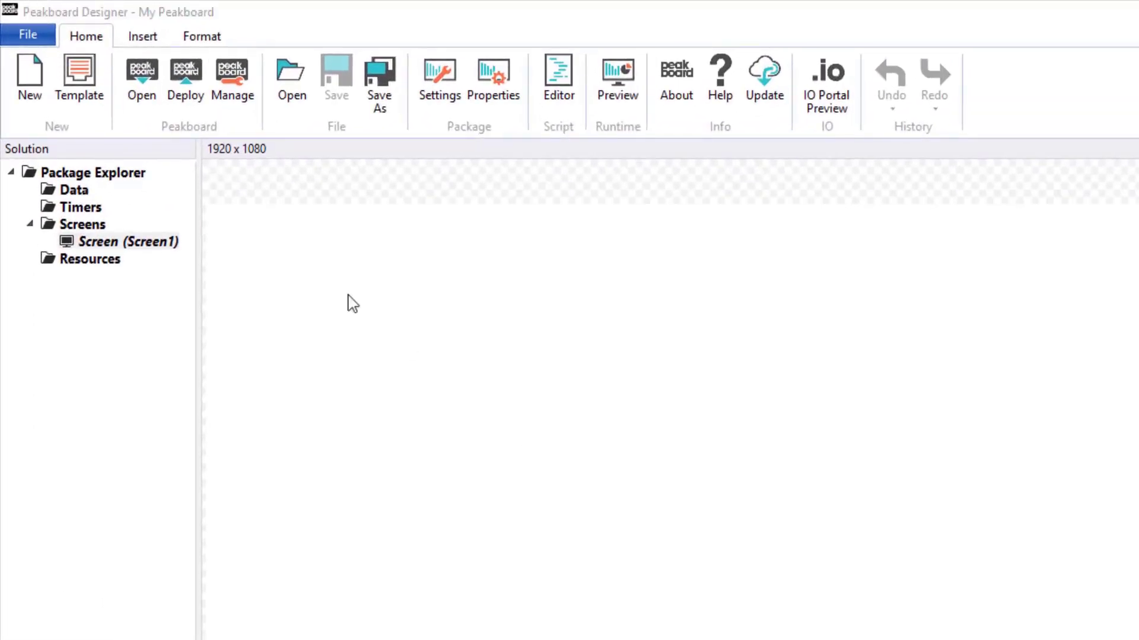
Examine the global events that can be edited for the whole package in the Package Explorer.
{"action": "right_click", "coordinate": [119, 175]}
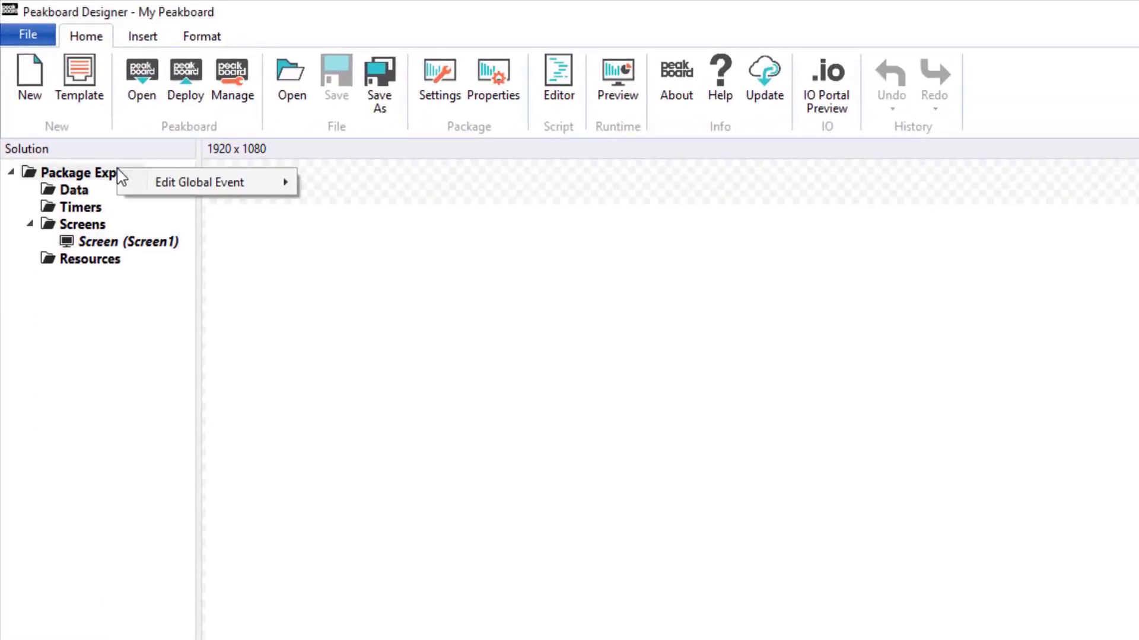
{"action": "mouse_move", "coordinate": [152, 187]}
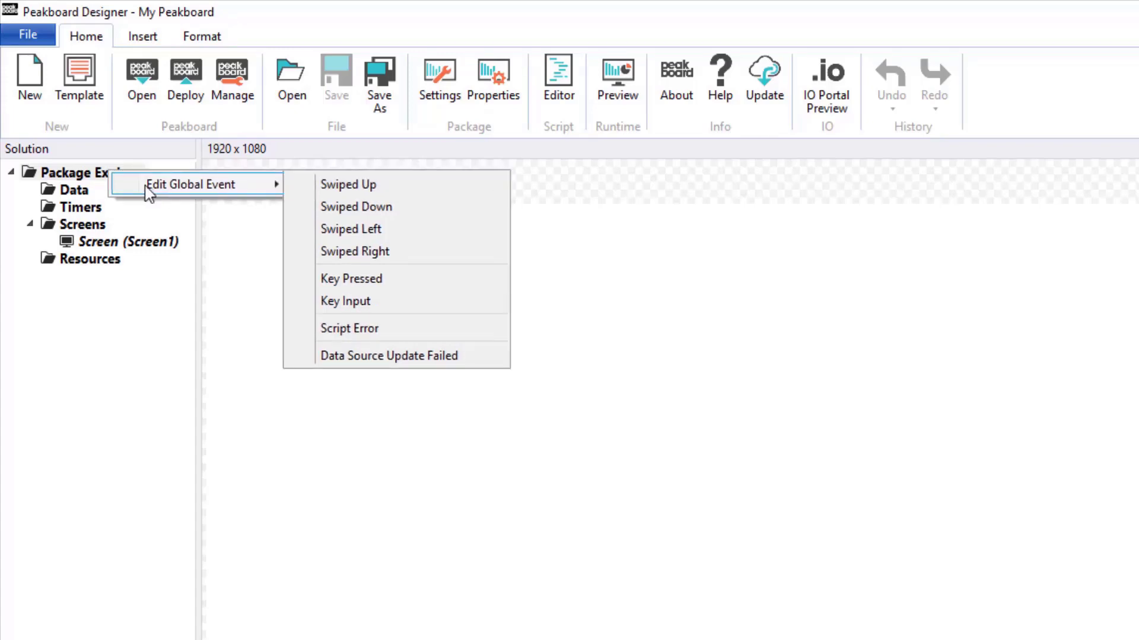
{"action": "left_click", "coordinate": [68, 195]}
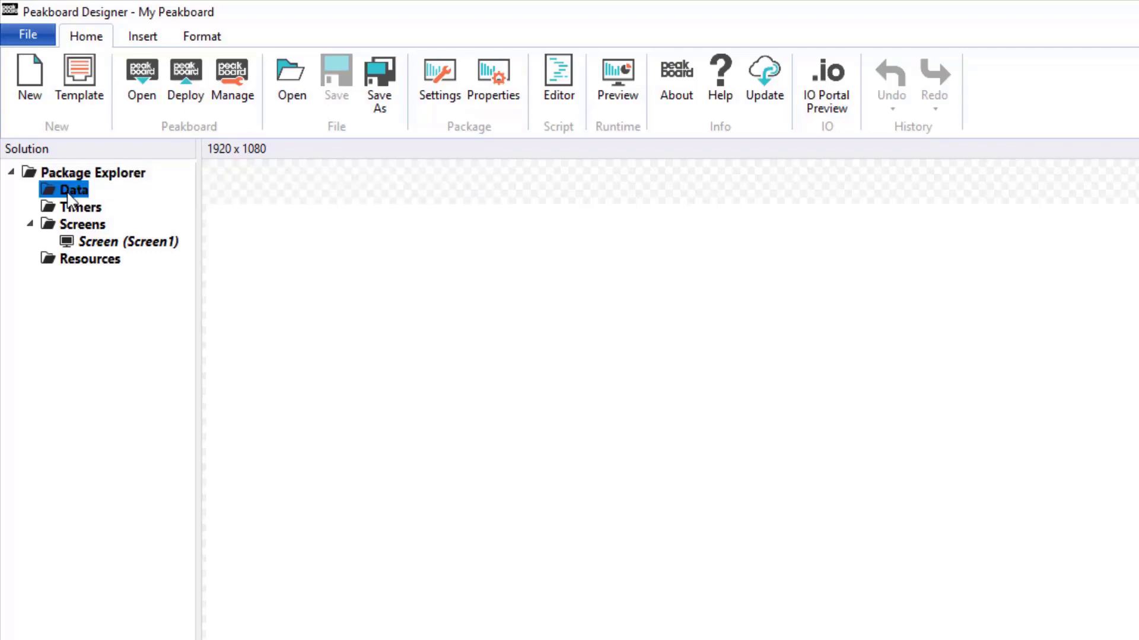
Inspect the new-variable options for single data types and list columns, then close both dialogs without adding a variable.
{"action": "right_click", "coordinate": [68, 198]}
{"action": "left_click", "coordinate": [95, 205]}
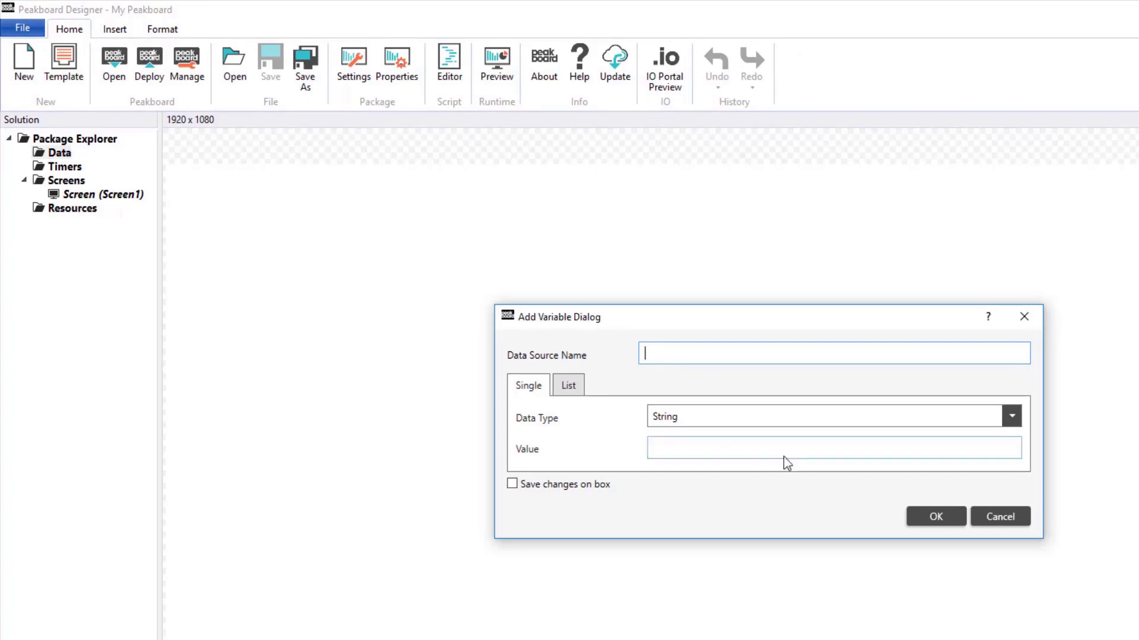
{"action": "left_click", "coordinate": [852, 417]}
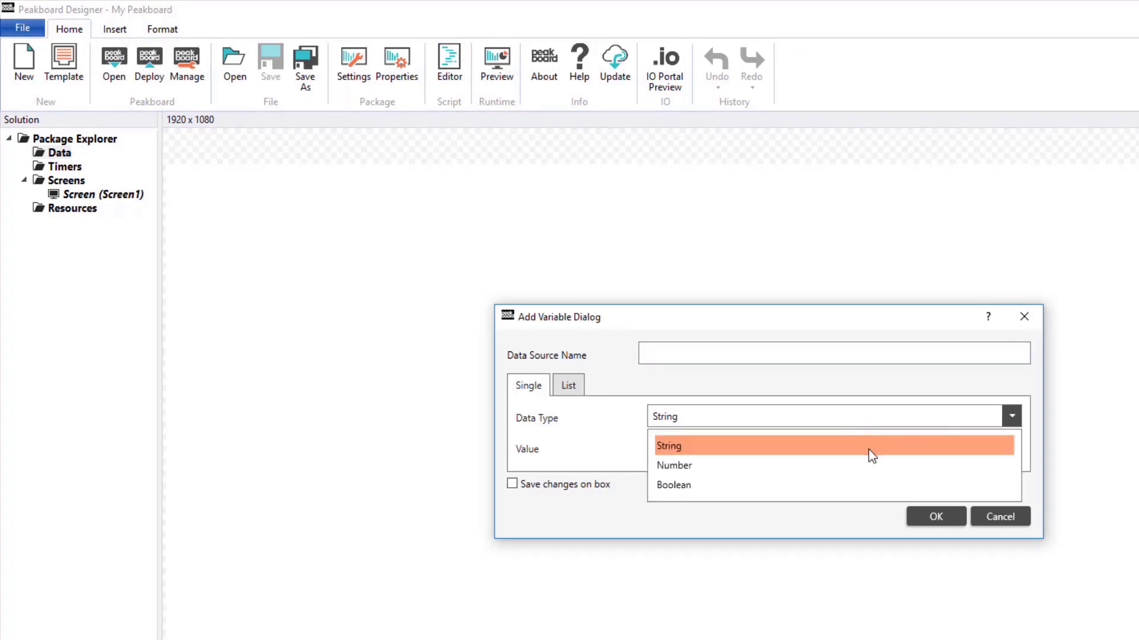
{"action": "left_click", "coordinate": [567, 385]}
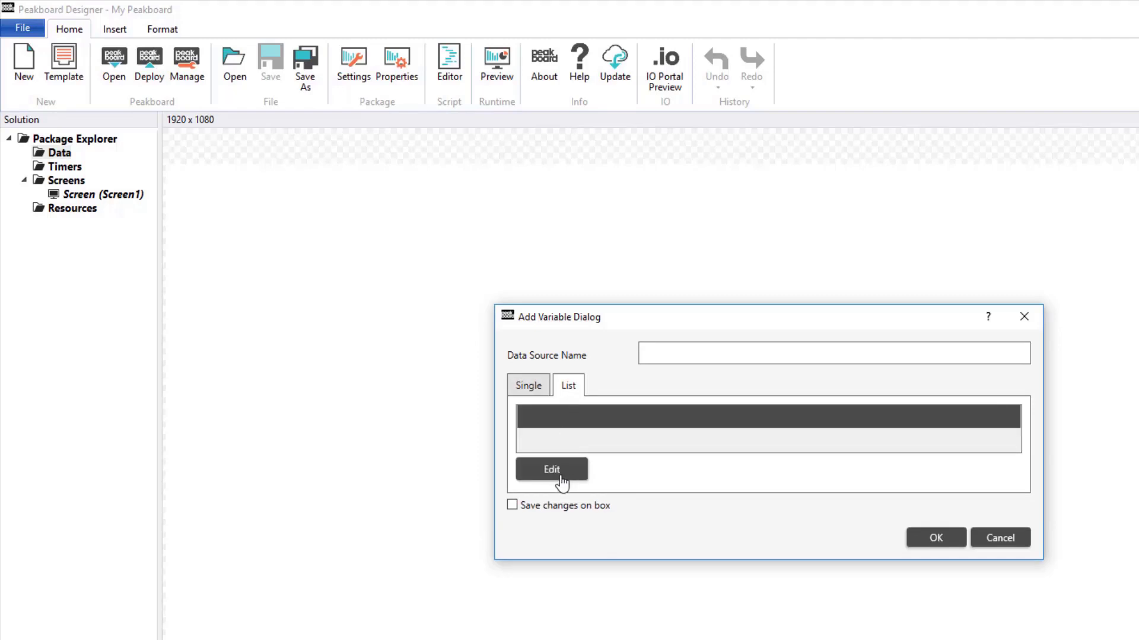
{"action": "left_click", "coordinate": [560, 477]}
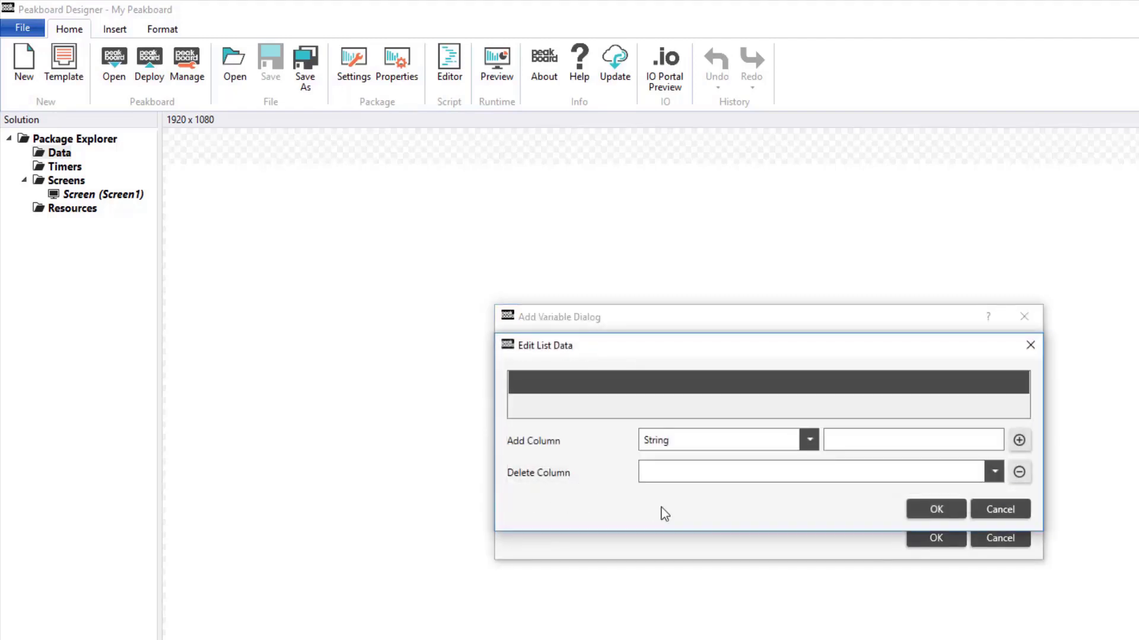
{"action": "left_click", "coordinate": [996, 511]}
{"action": "left_click", "coordinate": [999, 538]}
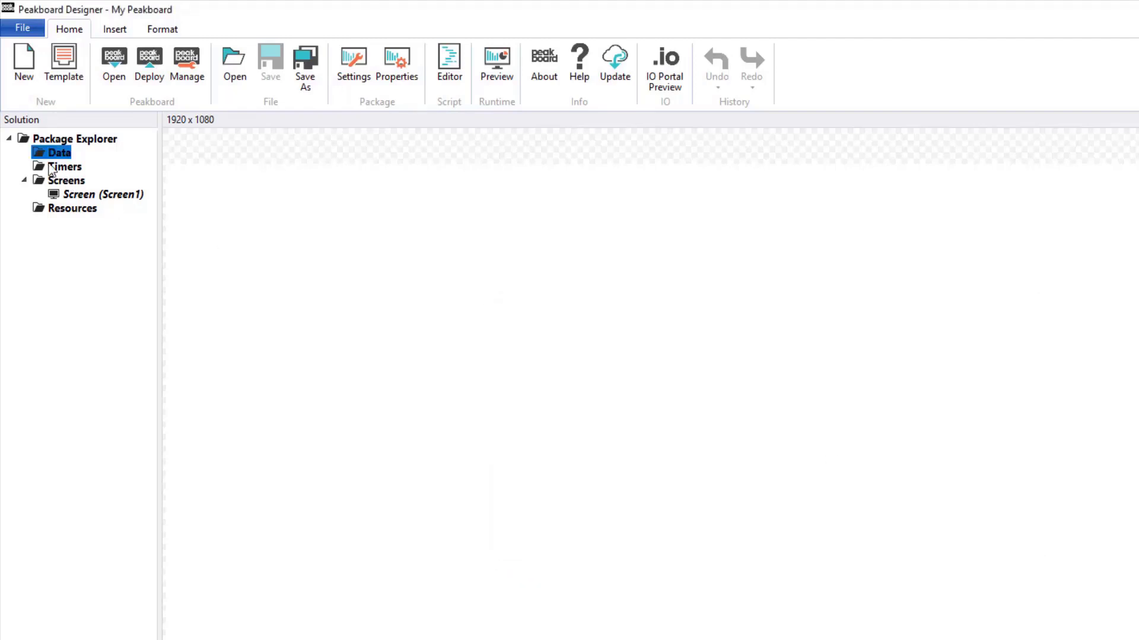
Examine the Data folder's options for data sources, data folders and pasting, cancelling the new folder's naming dialog.
{"action": "right_click", "coordinate": [53, 152]}
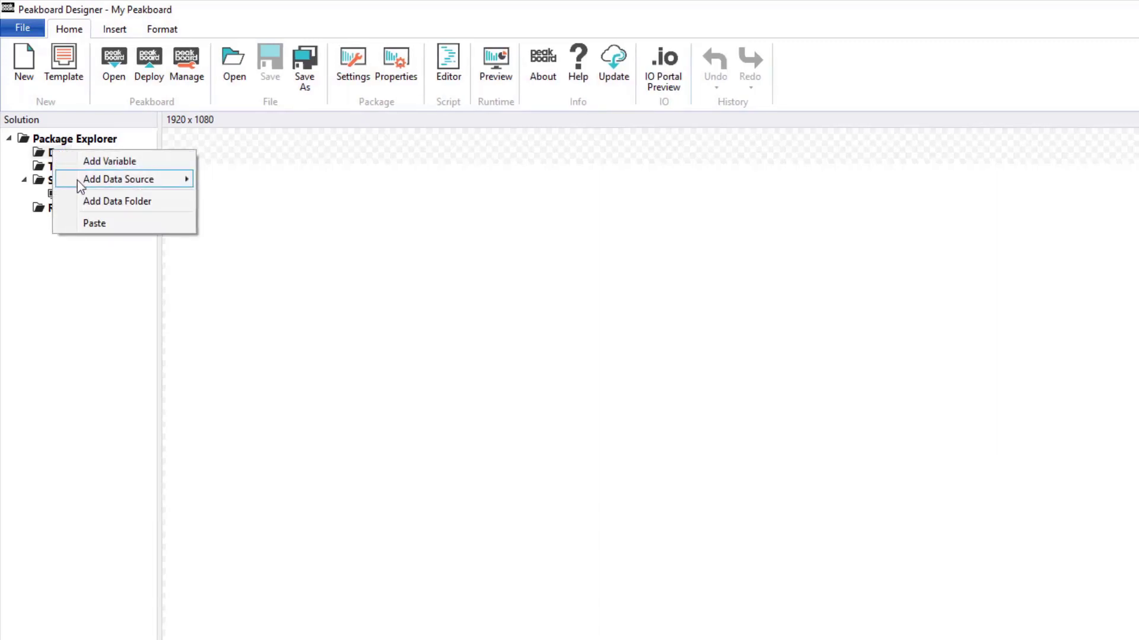
{"action": "mouse_move", "coordinate": [77, 180]}
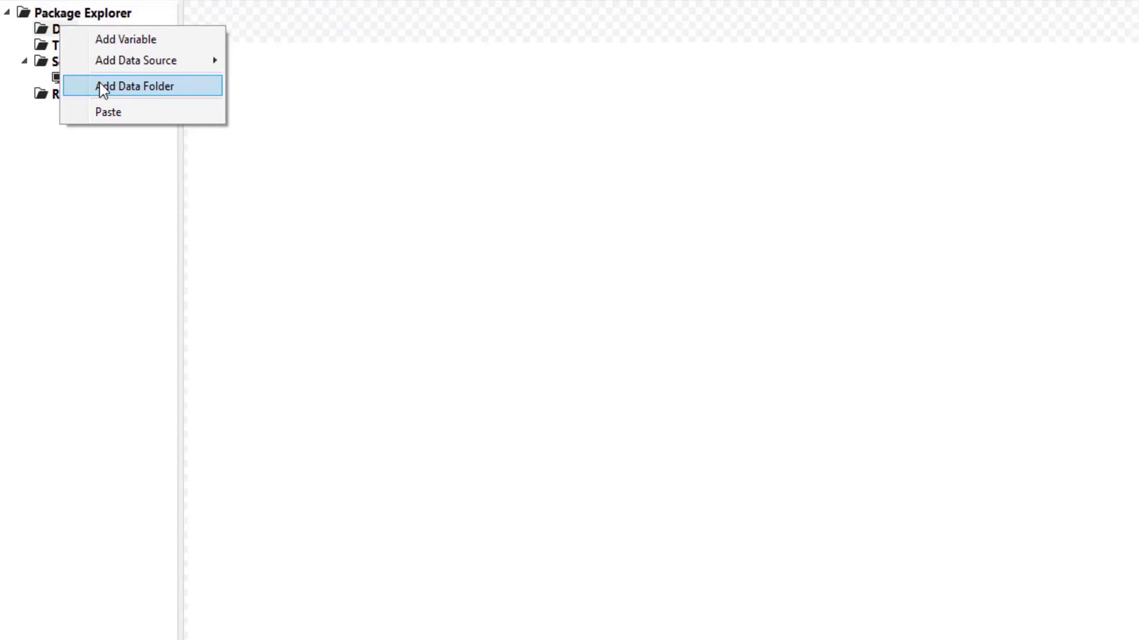
{"action": "left_click", "coordinate": [102, 88]}
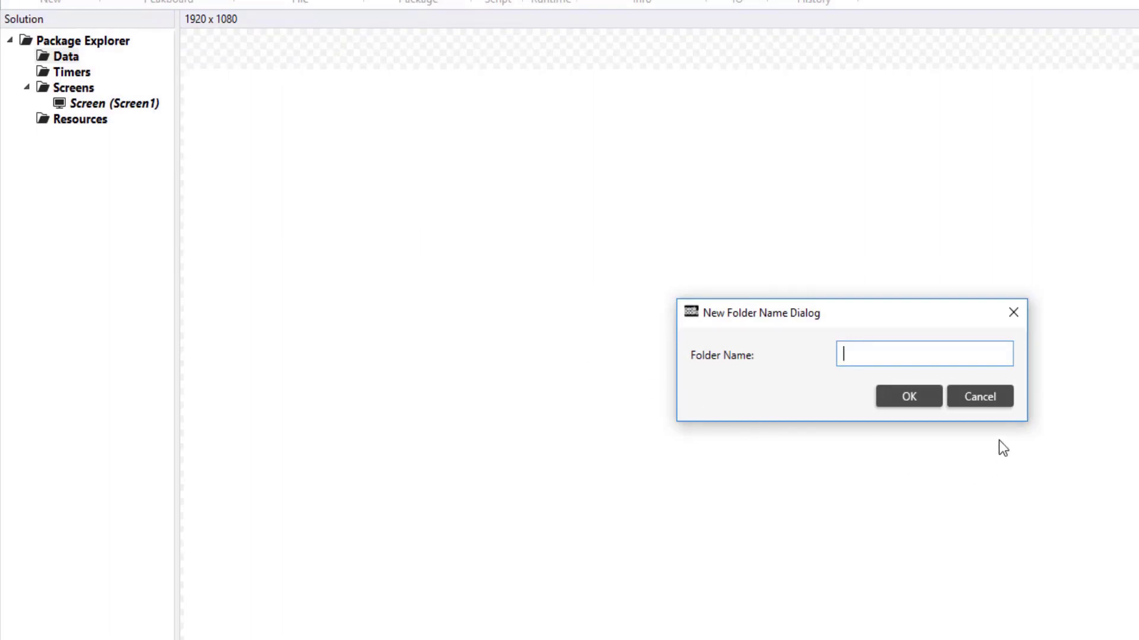
{"action": "left_click", "coordinate": [989, 402]}
{"action": "right_click", "coordinate": [66, 57]}
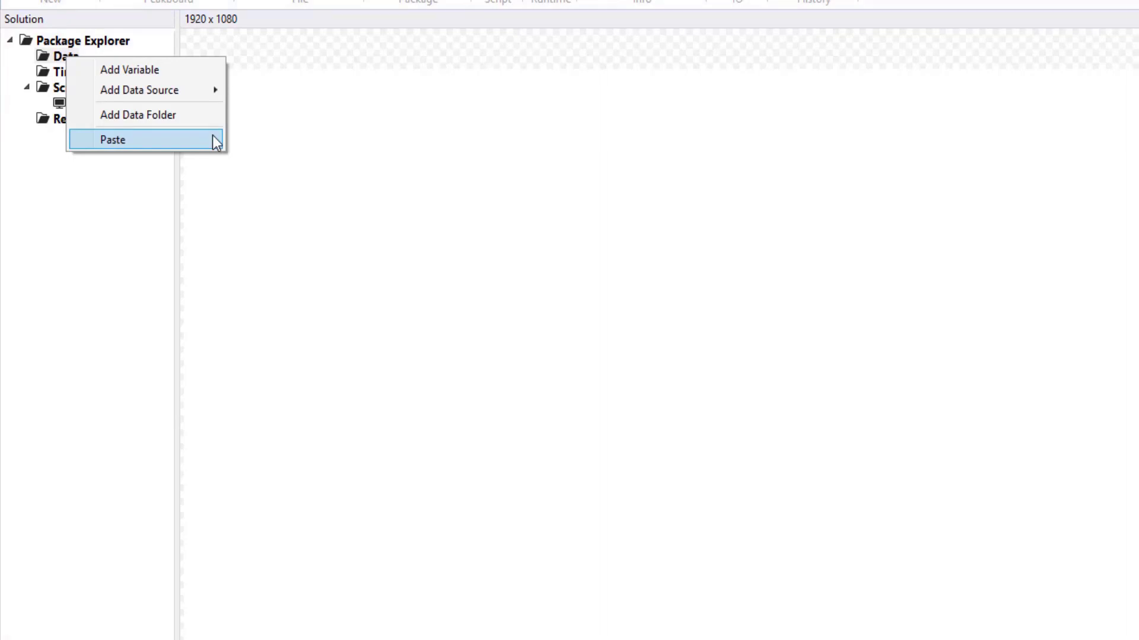
{"action": "left_click", "coordinate": [124, 177]}
Inspect the name, interval, mode and script settings for a new timer, and close the editor without adding it.
{"action": "left_click", "coordinate": [71, 71]}
{"action": "right_click", "coordinate": [72, 71]}
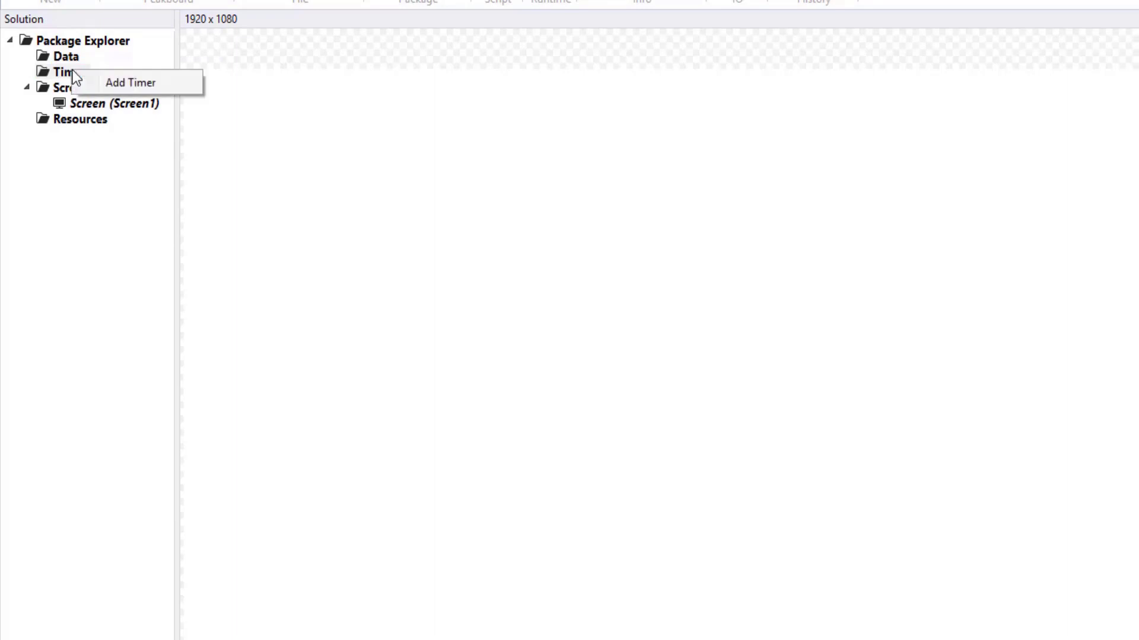
{"action": "left_click", "coordinate": [145, 86]}
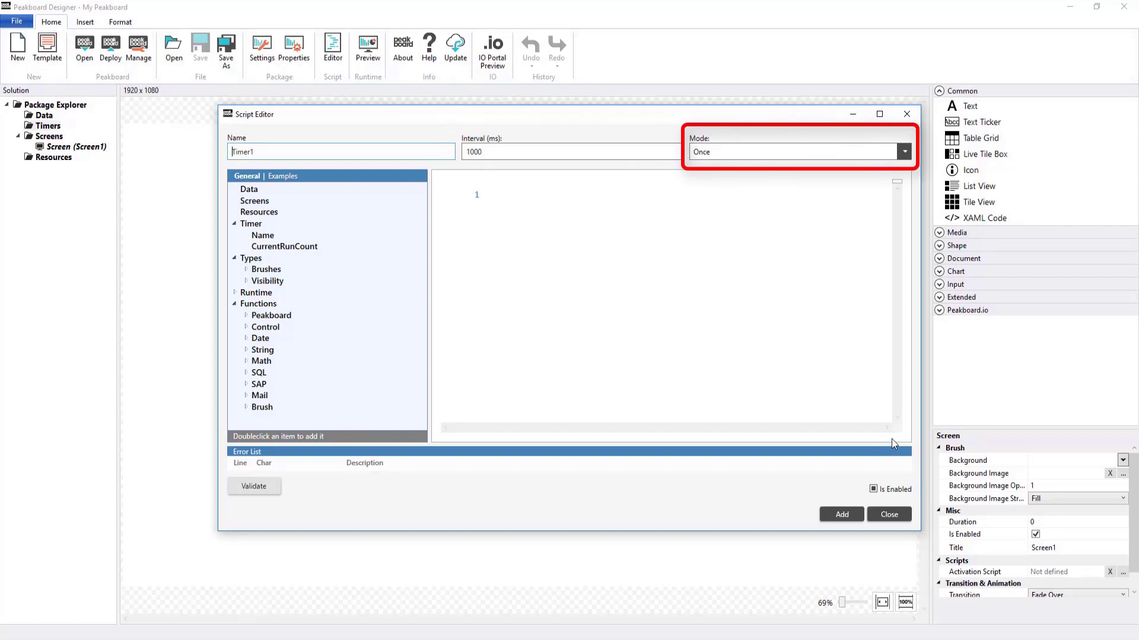
{"action": "left_click", "coordinate": [889, 514]}
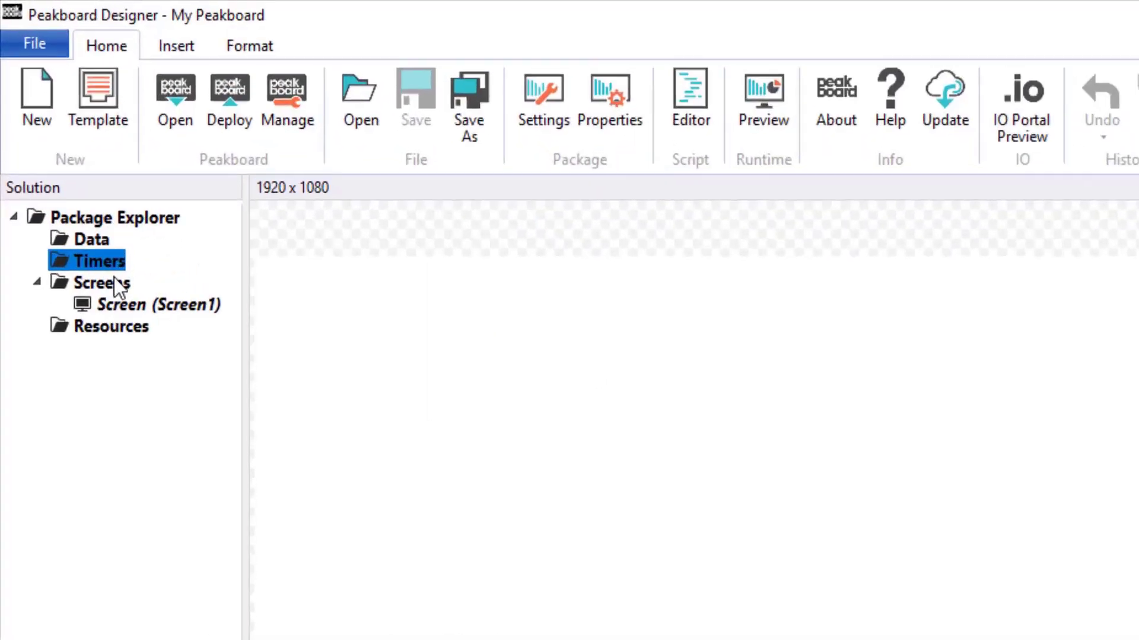
Examine the options offered for the Screens folder and for the Screen1 entry.
{"action": "left_click", "coordinate": [67, 164]}
{"action": "right_click", "coordinate": [66, 164]}
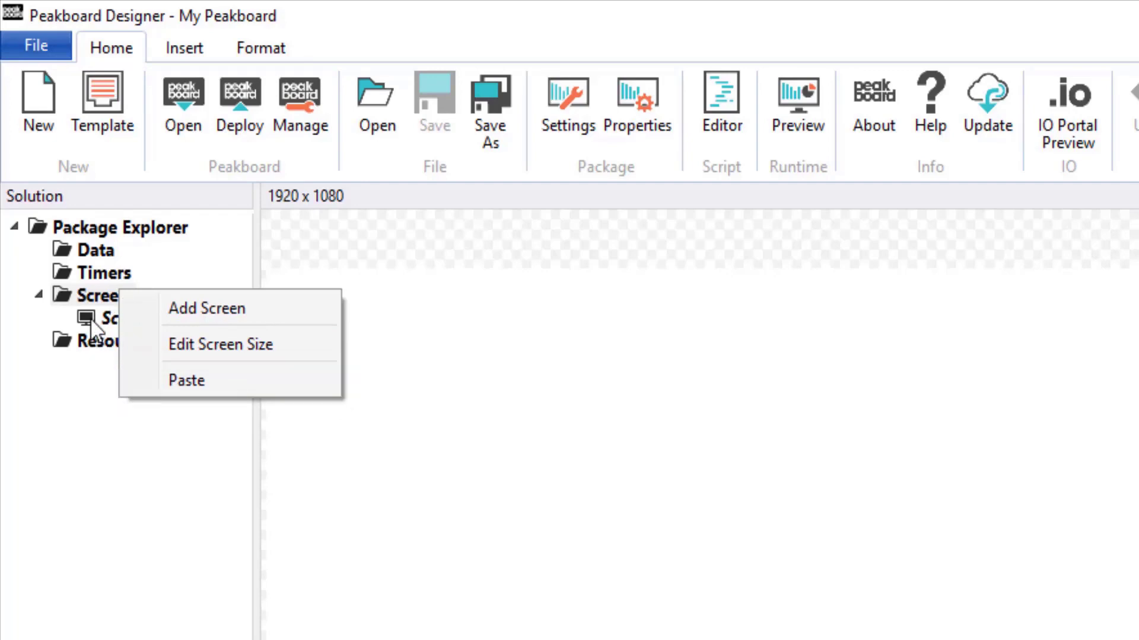
{"action": "left_click", "coordinate": [134, 317]}
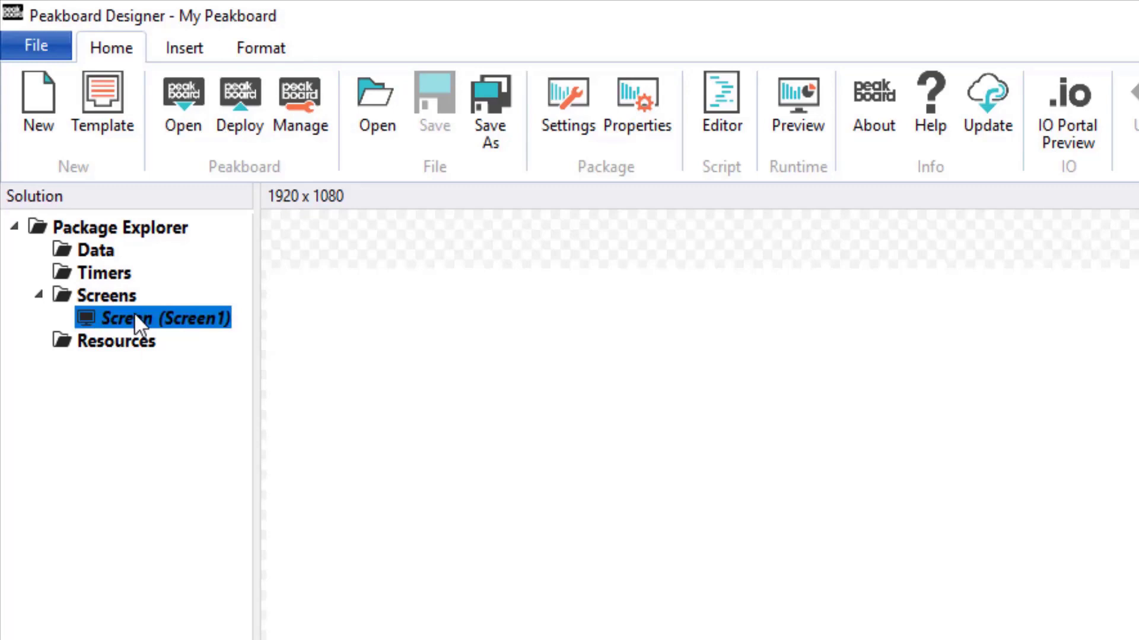
{"action": "right_click", "coordinate": [184, 317]}
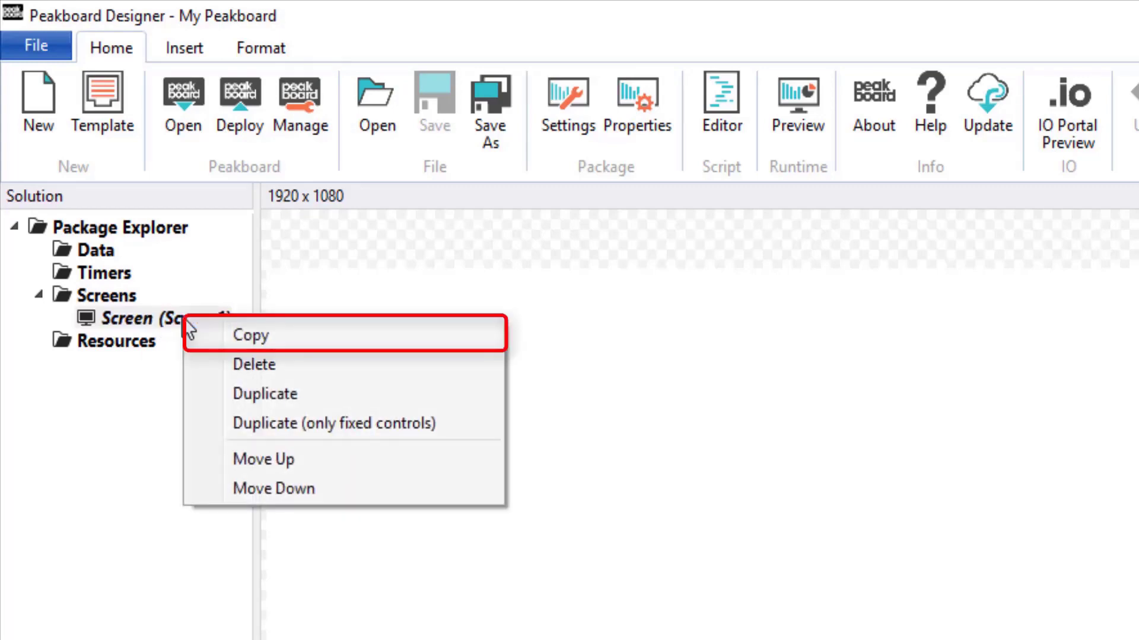
Examine the script, resource and folder types that can be added to Resources, and dismiss the options.
{"action": "left_click", "coordinate": [145, 344]}
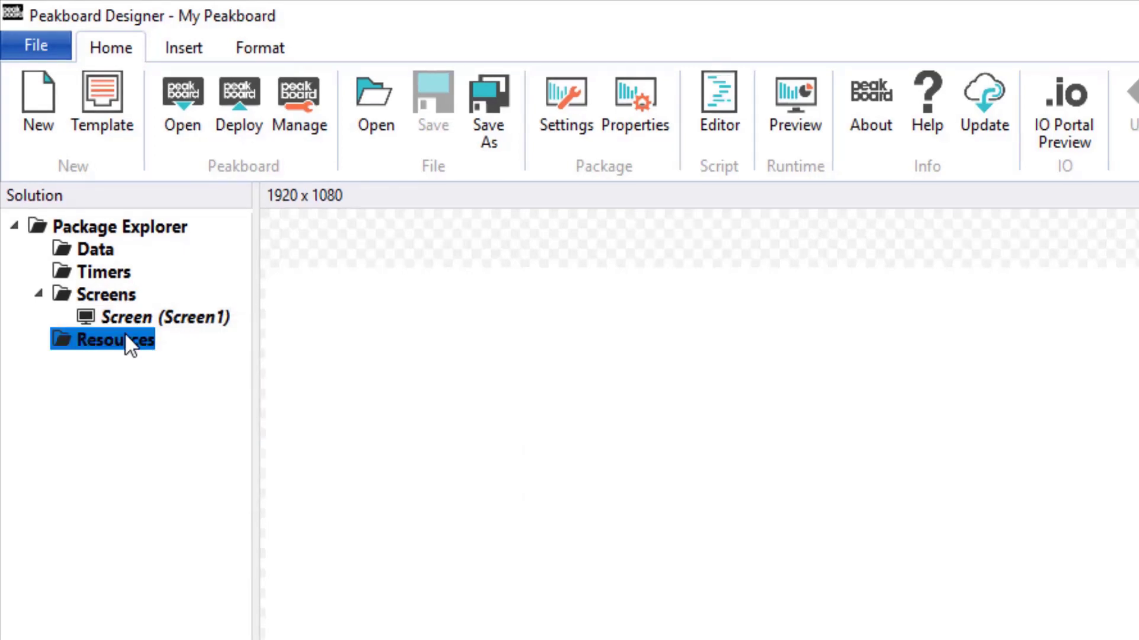
{"action": "right_click", "coordinate": [126, 336]}
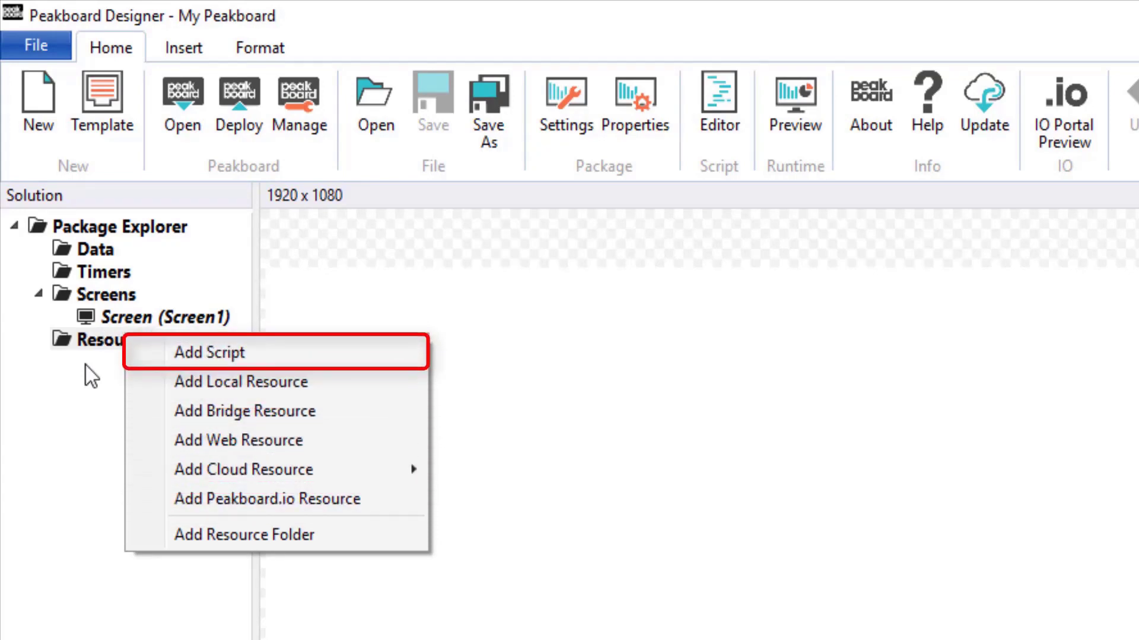
{"action": "key", "text": "Escape"}
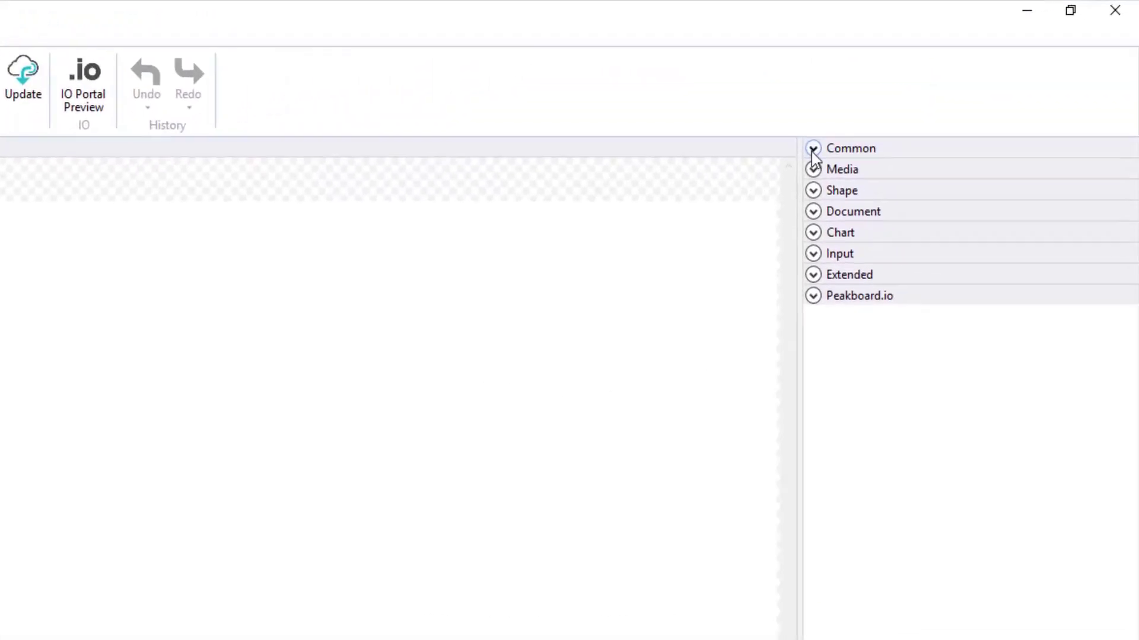
Place a Text control about 263 px below the screen's top edge and resize it to end about 667 px from the right edge.
{"action": "left_click", "coordinate": [812, 150]}
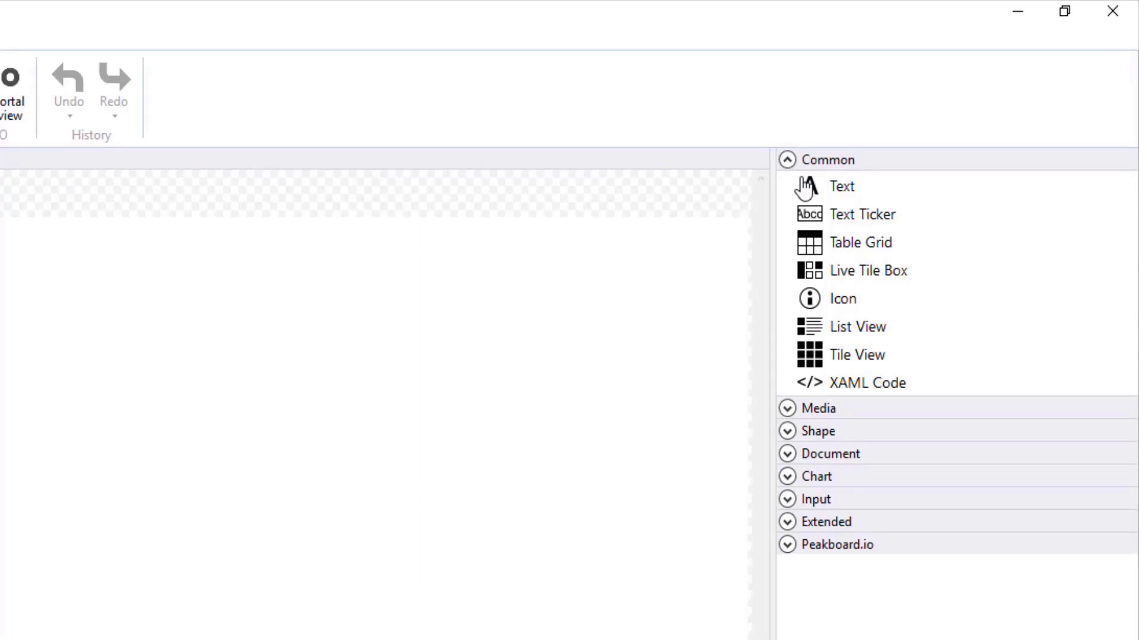
{"action": "left_click_drag", "start_coordinate": [810, 190], "coordinate": [76, 427]}
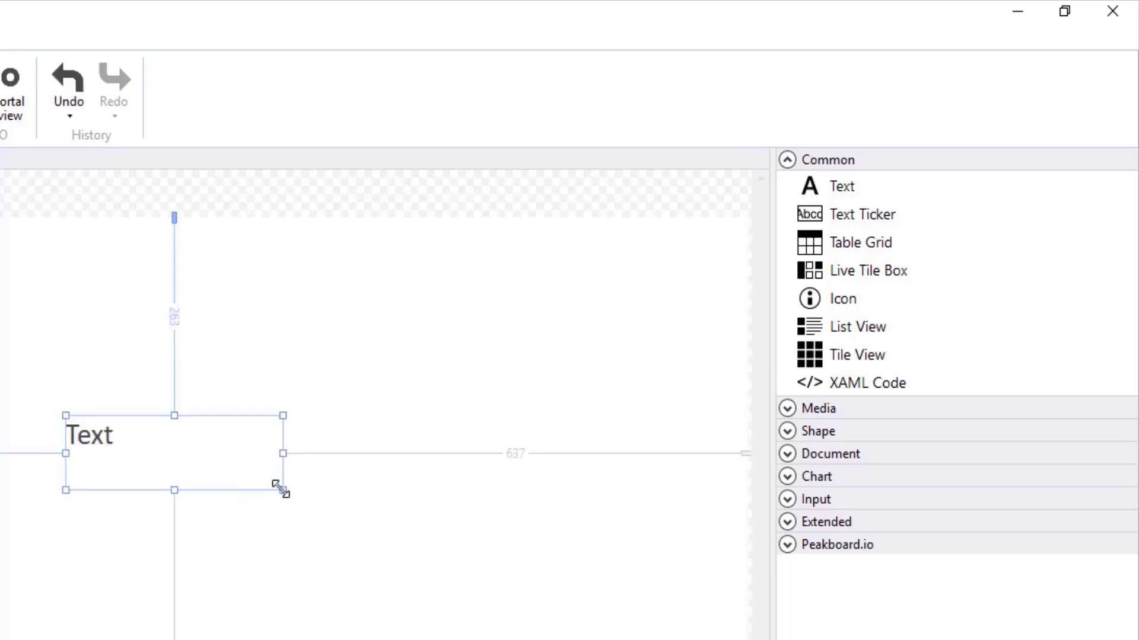
{"action": "left_click_drag", "start_coordinate": [278, 489], "coordinate": [261, 531]}
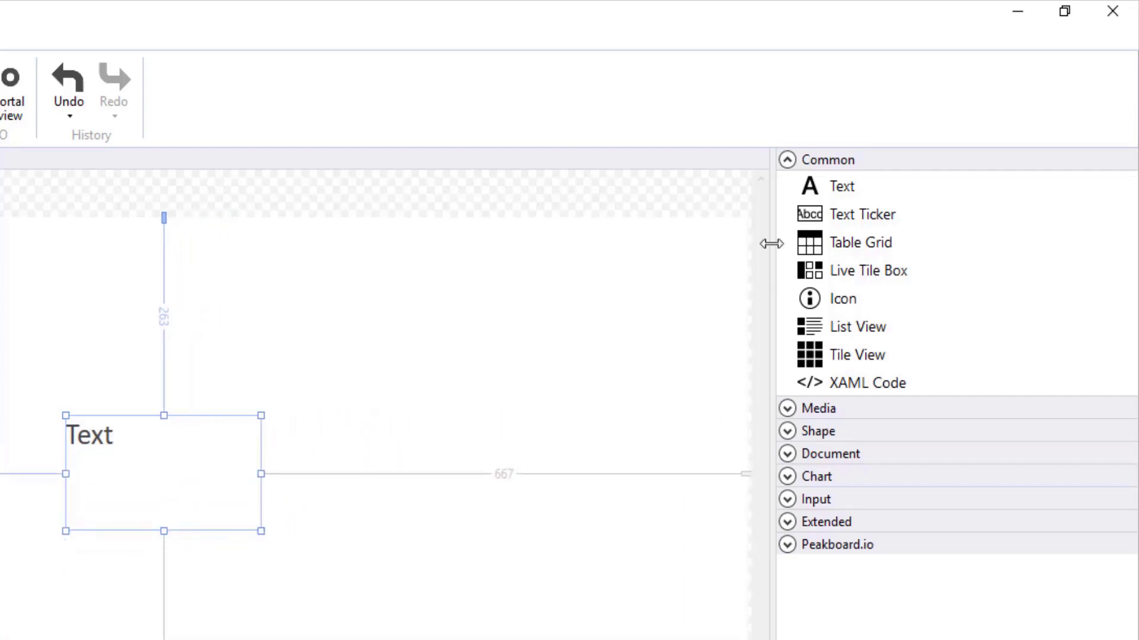
Look through the controls offered in the Media, Shape and Document categories.
{"action": "left_click", "coordinate": [787, 160]}
{"action": "left_click", "coordinate": [788, 182]}
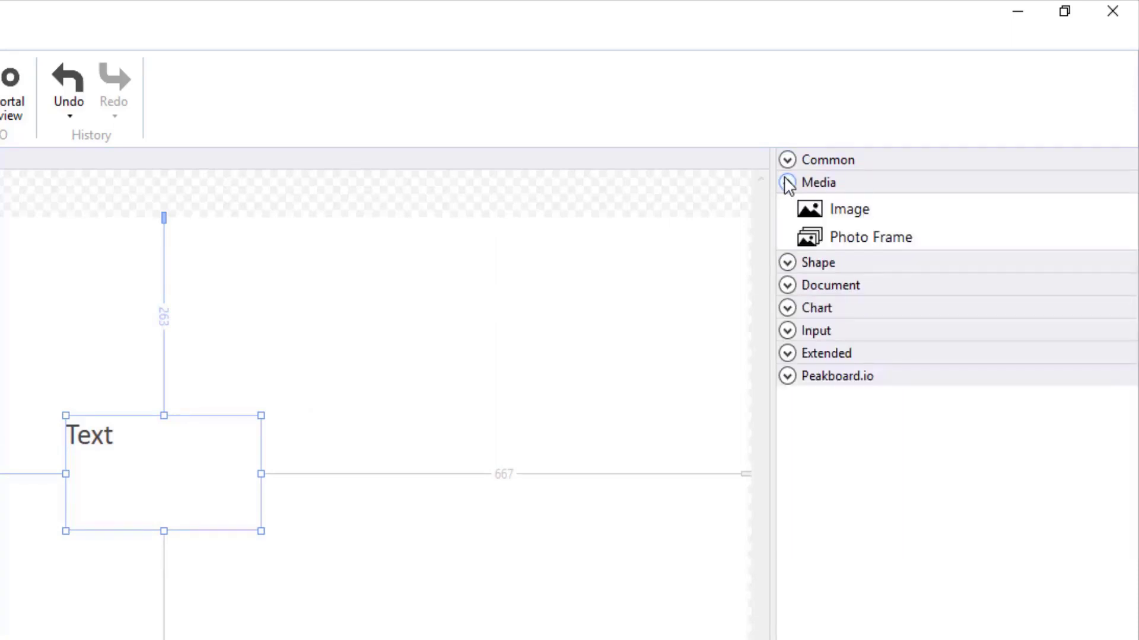
{"action": "left_click", "coordinate": [788, 183]}
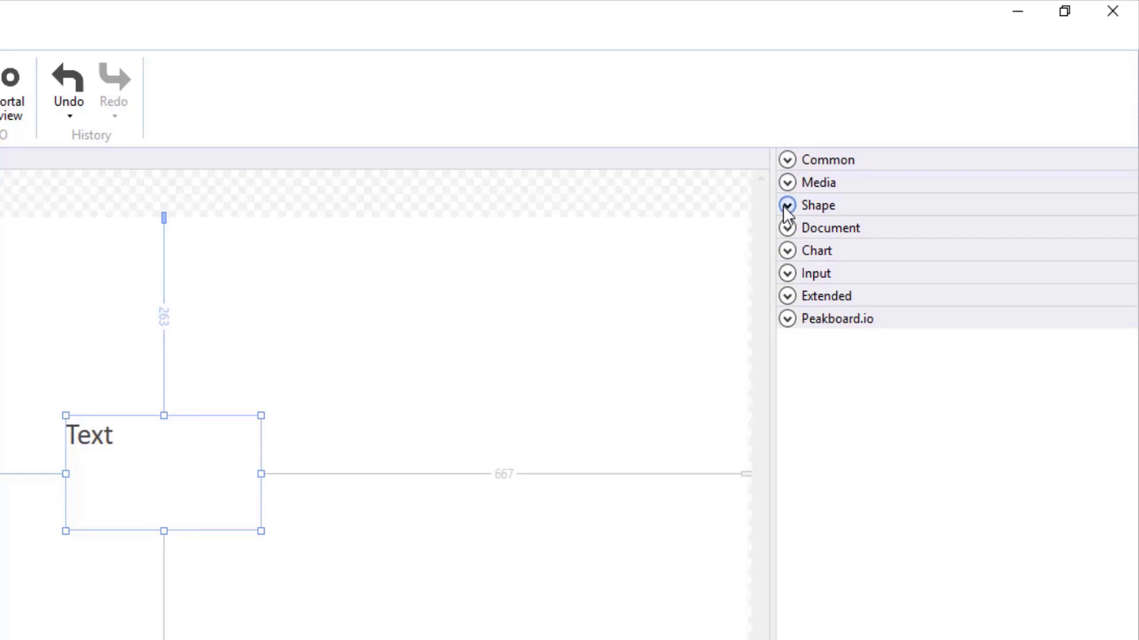
{"action": "left_click", "coordinate": [787, 205]}
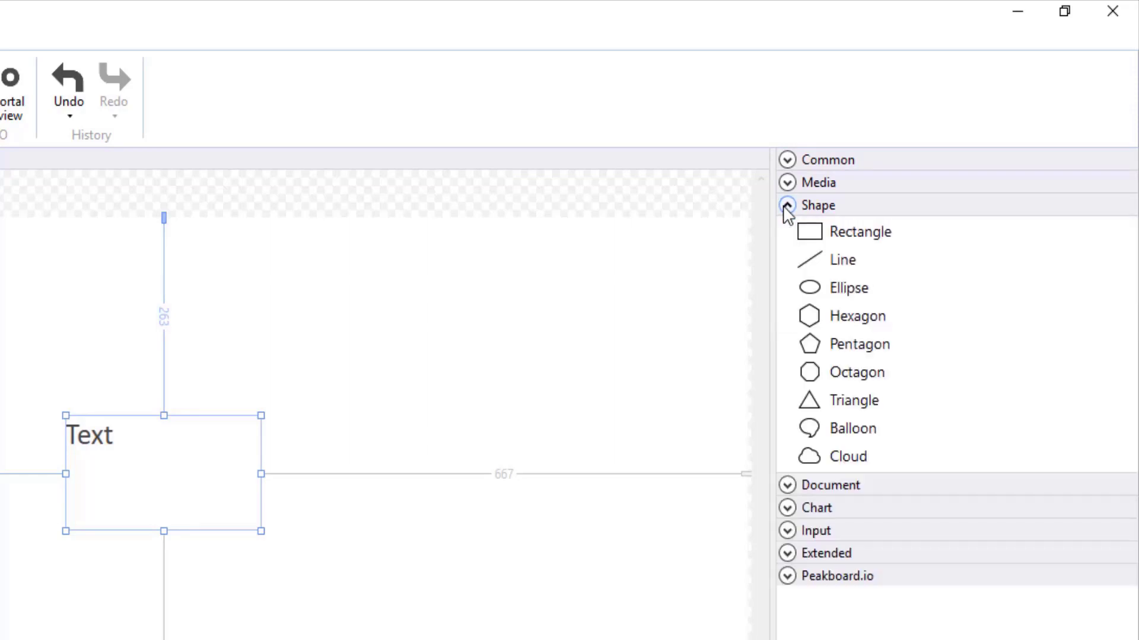
{"action": "left_click", "coordinate": [787, 206]}
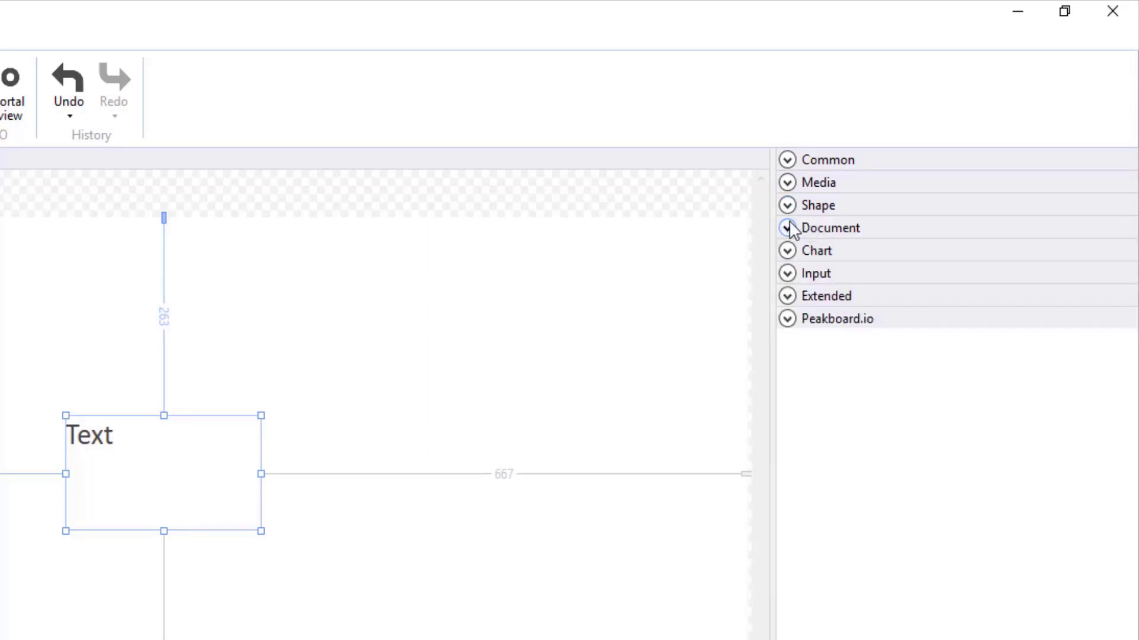
{"action": "left_click", "coordinate": [789, 229]}
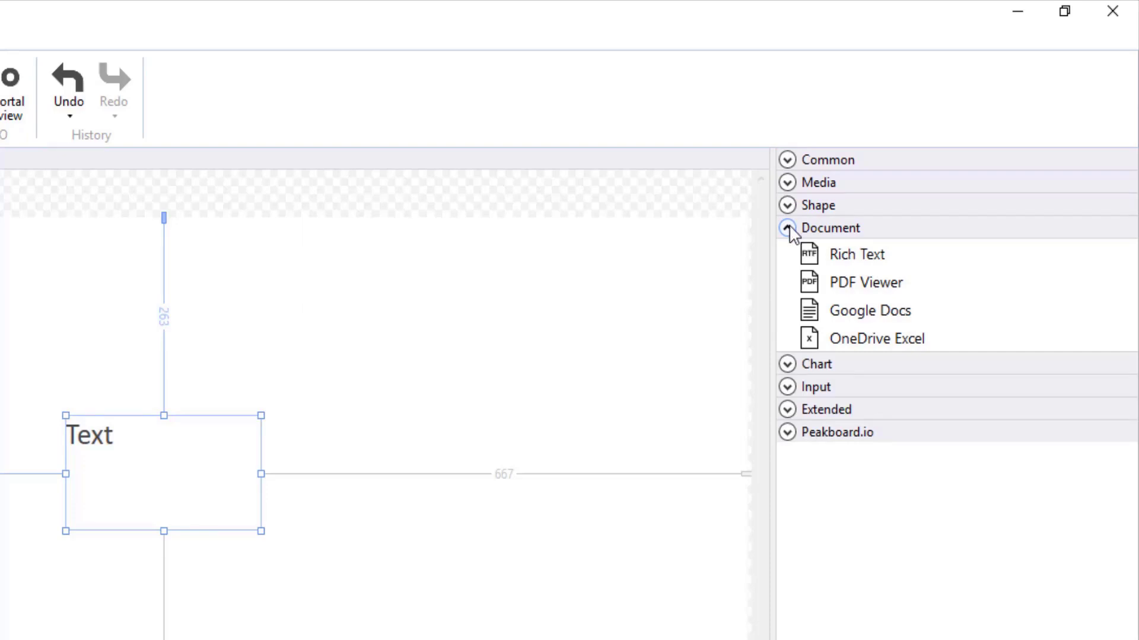
{"action": "left_click", "coordinate": [788, 229]}
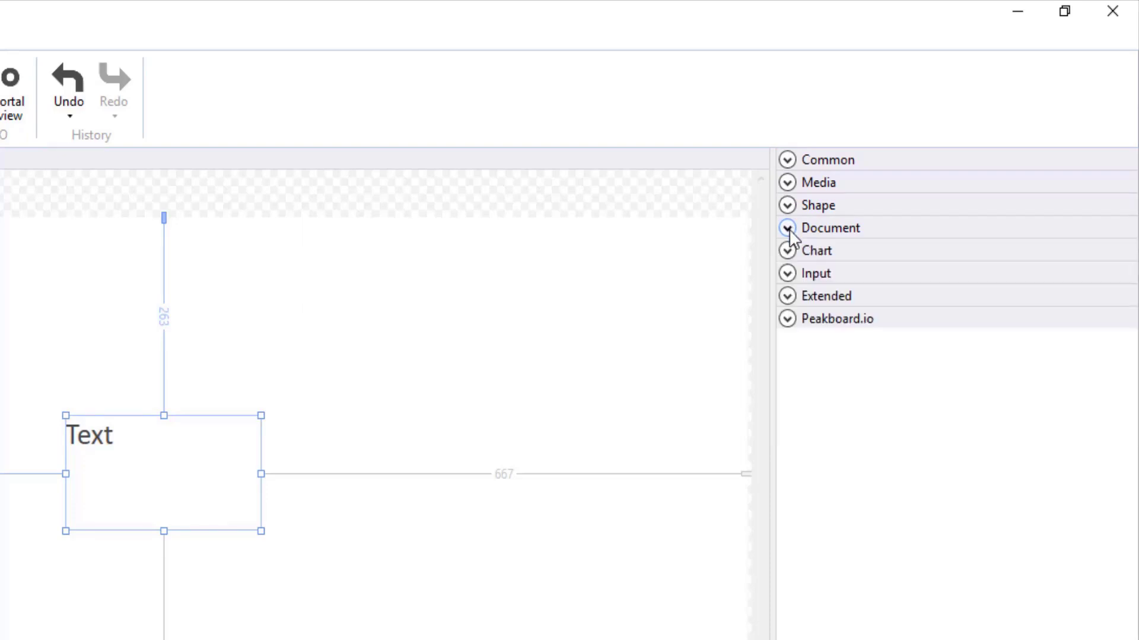
Look through the Chart, Input, Extended and Peakboard.io control categories, and deselect the Text control to show the screen's properties.
{"action": "left_click", "coordinate": [787, 250]}
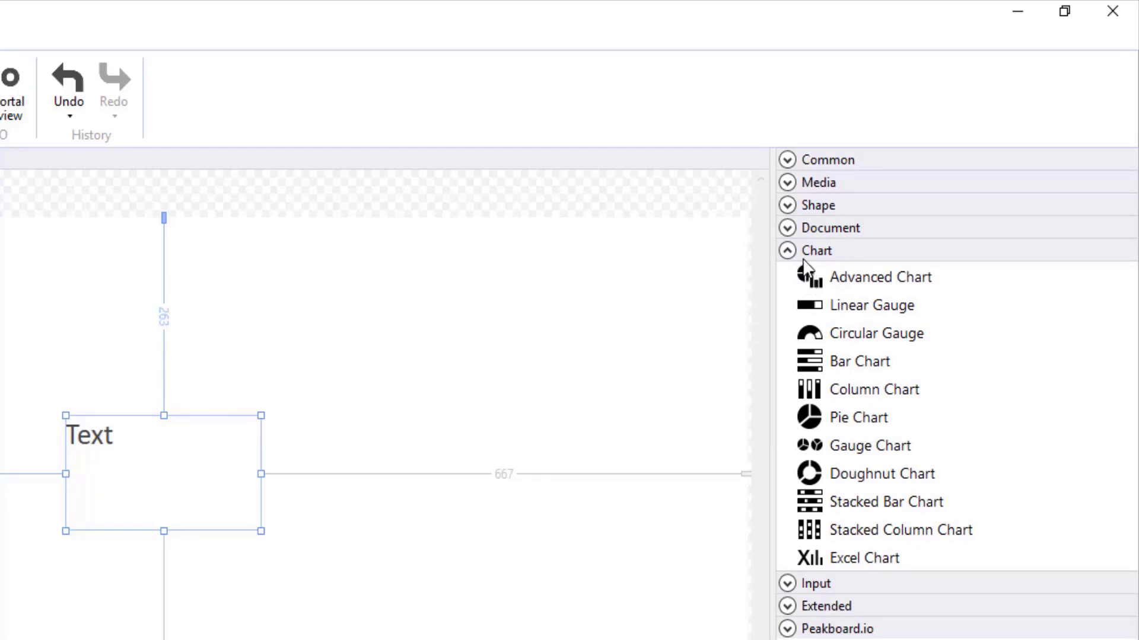
{"action": "left_click", "coordinate": [787, 250]}
{"action": "left_click", "coordinate": [788, 274]}
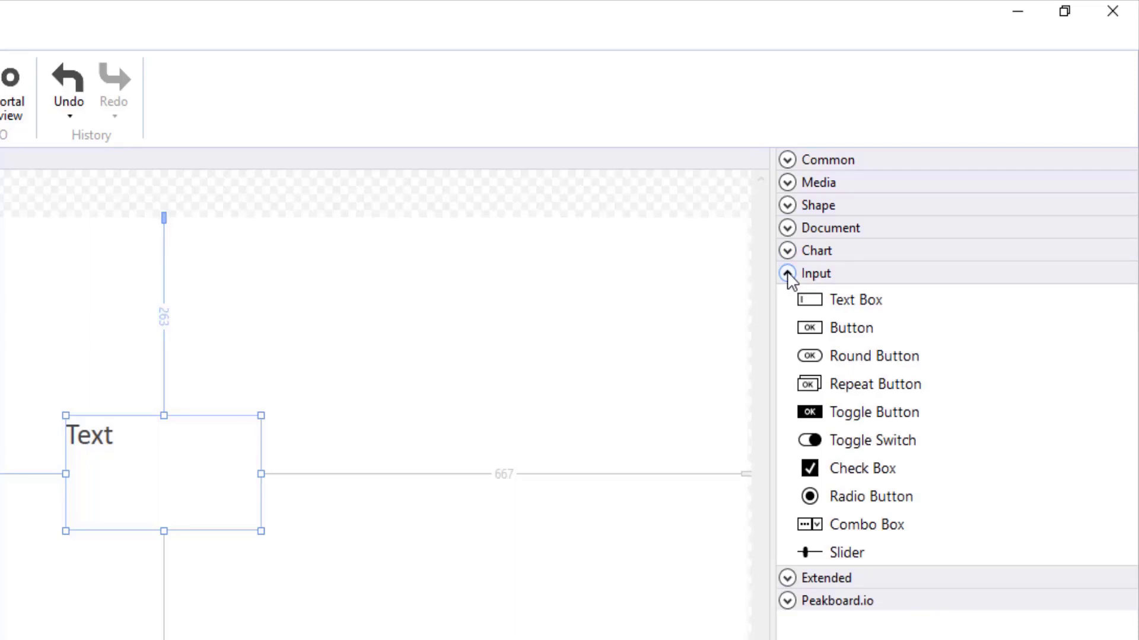
{"action": "left_click", "coordinate": [788, 273]}
{"action": "left_click", "coordinate": [787, 295]}
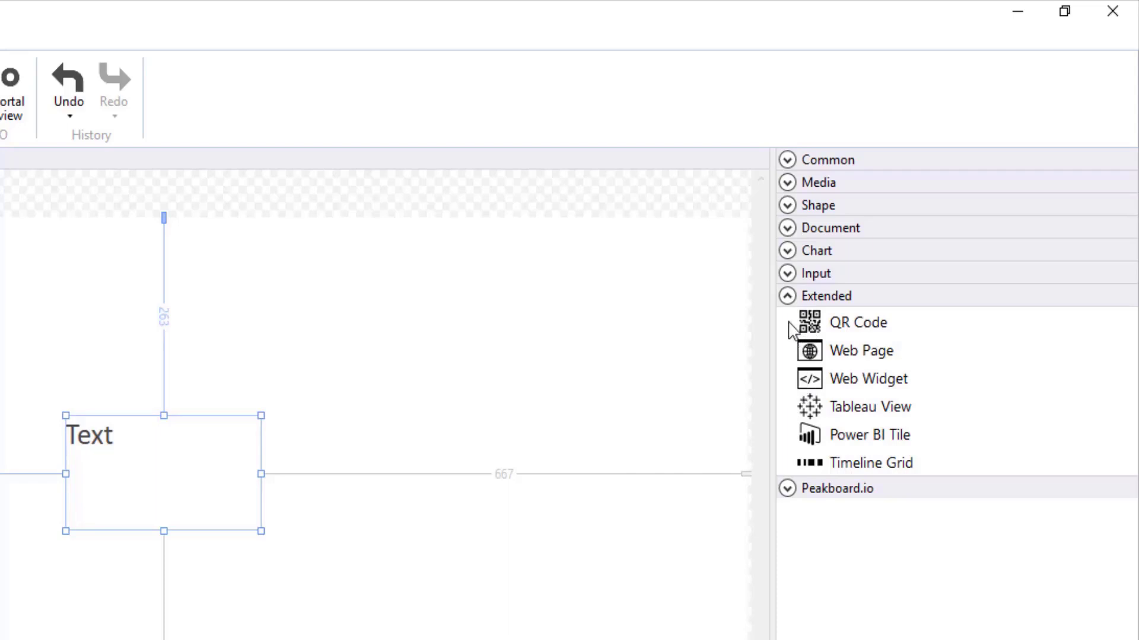
{"action": "left_click", "coordinate": [787, 296]}
{"action": "left_click", "coordinate": [788, 320]}
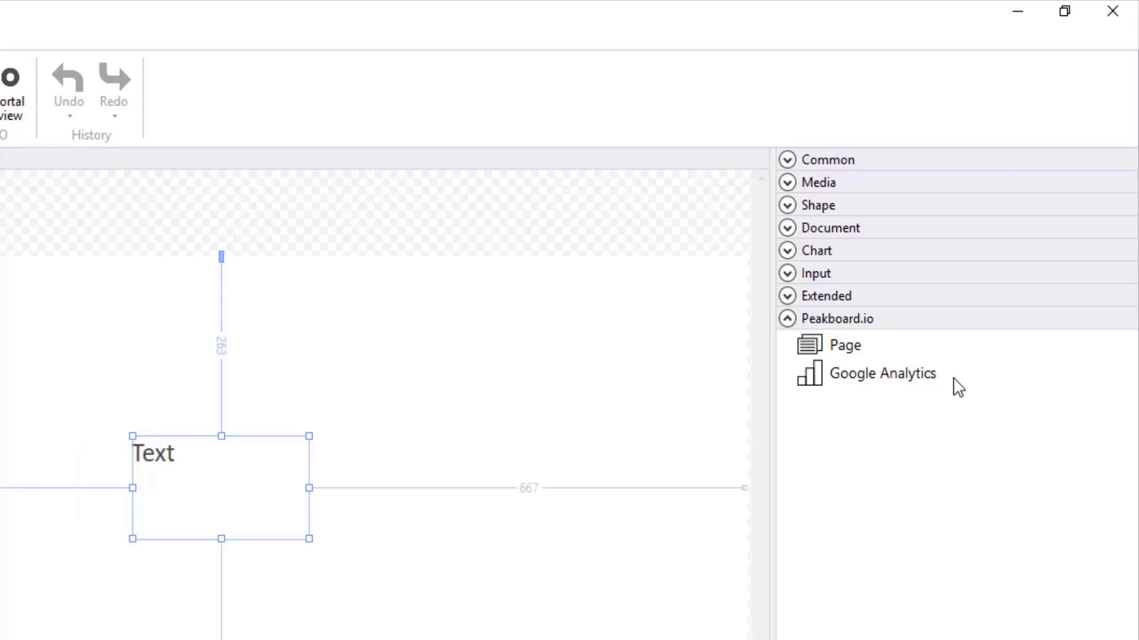
{"action": "left_click", "coordinate": [673, 629]}
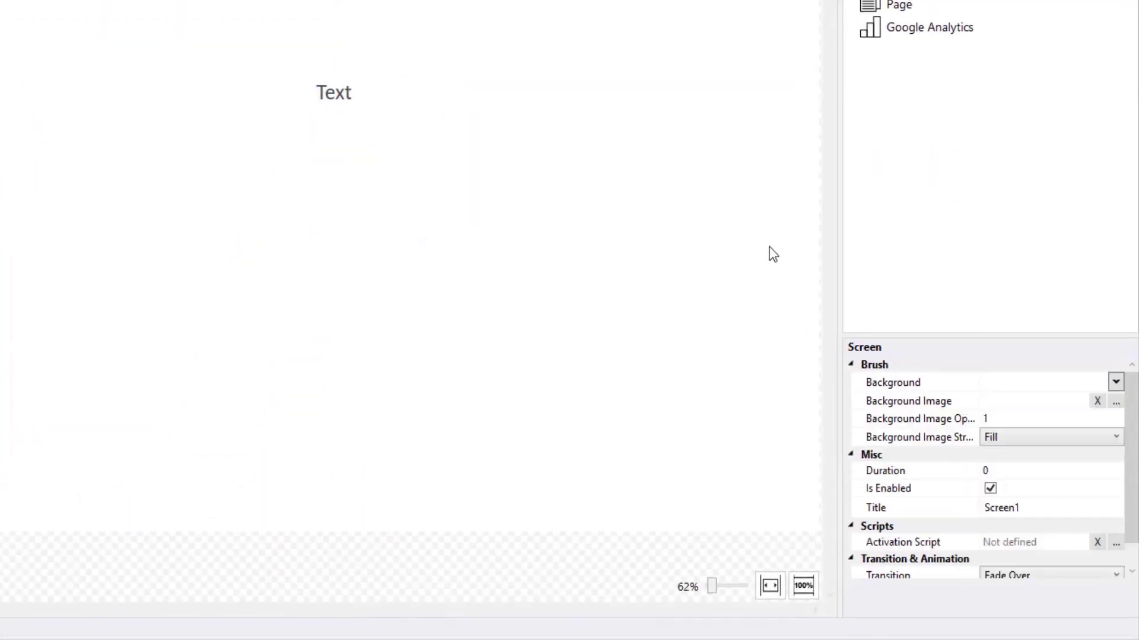
Set the screen's background colour to CornflowerBlue.
{"action": "left_click", "coordinate": [996, 383]}
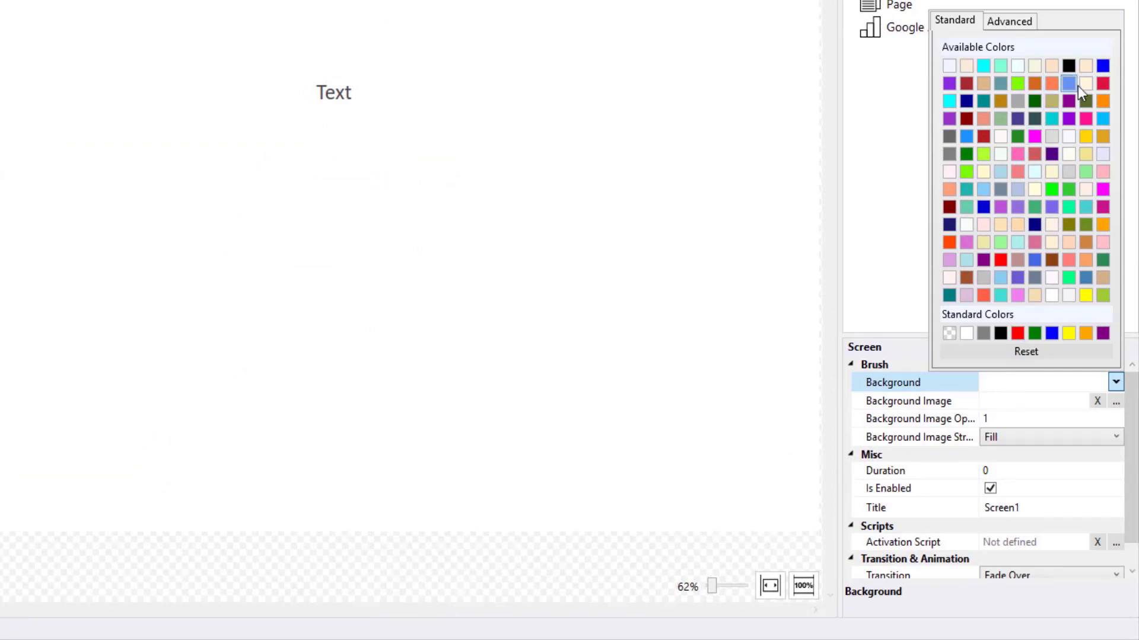
{"action": "left_click", "coordinate": [1062, 81]}
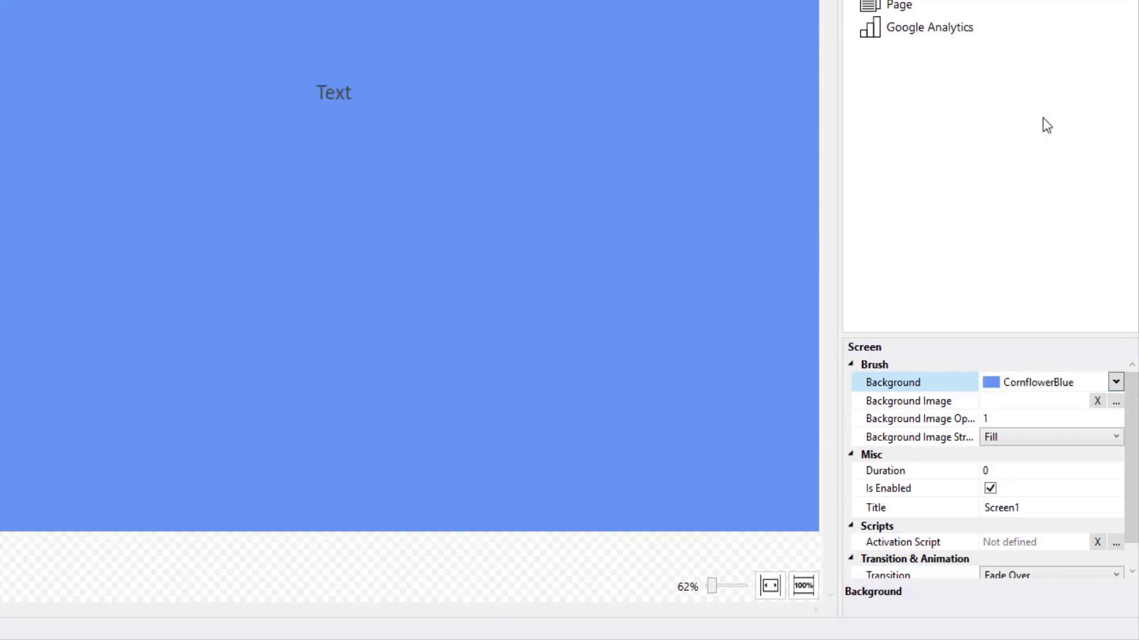
Set the Text control's font to header1.
{"action": "left_click", "coordinate": [362, 94]}
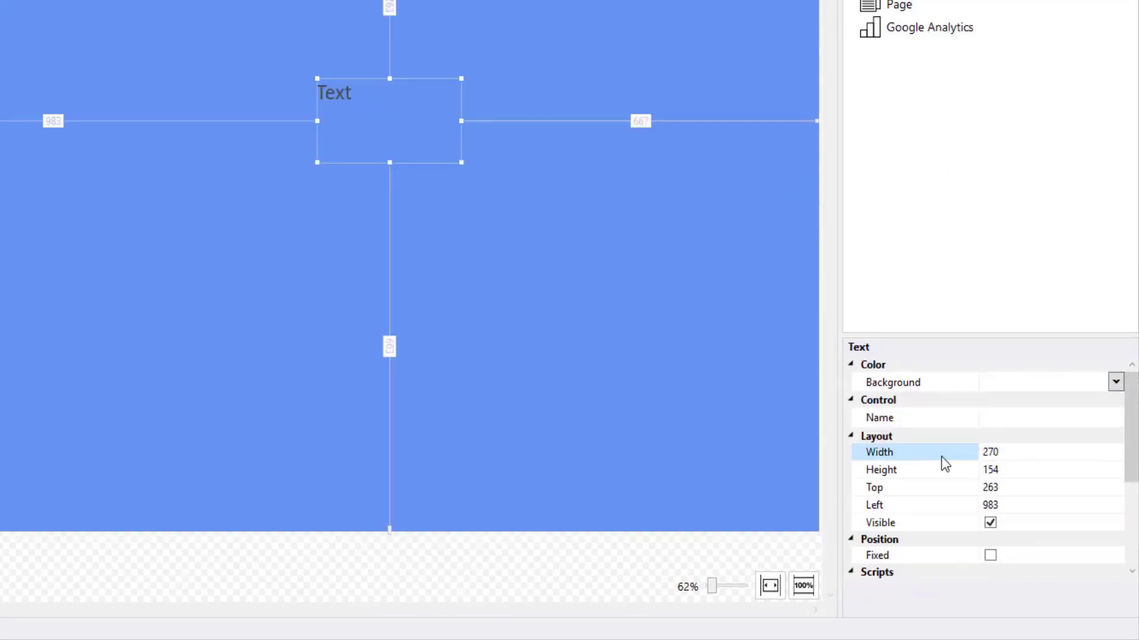
{"action": "scroll", "coordinate": [978, 475], "scroll_direction": "down", "scroll_amount": 3}
{"action": "left_click", "coordinate": [1027, 463]}
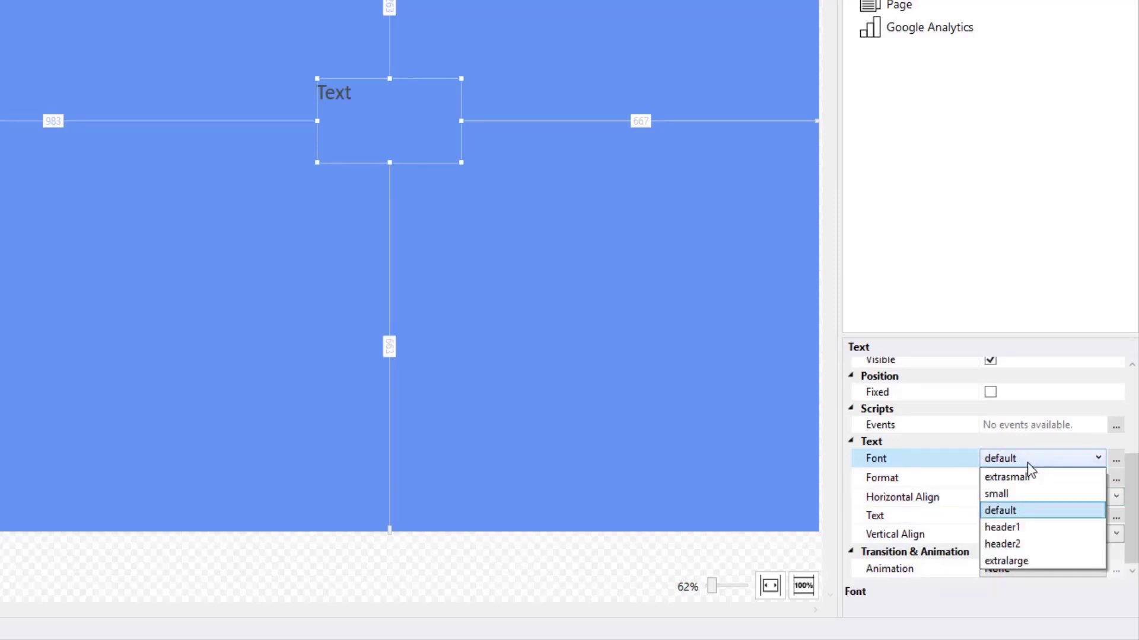
{"action": "left_click", "coordinate": [1004, 529]}
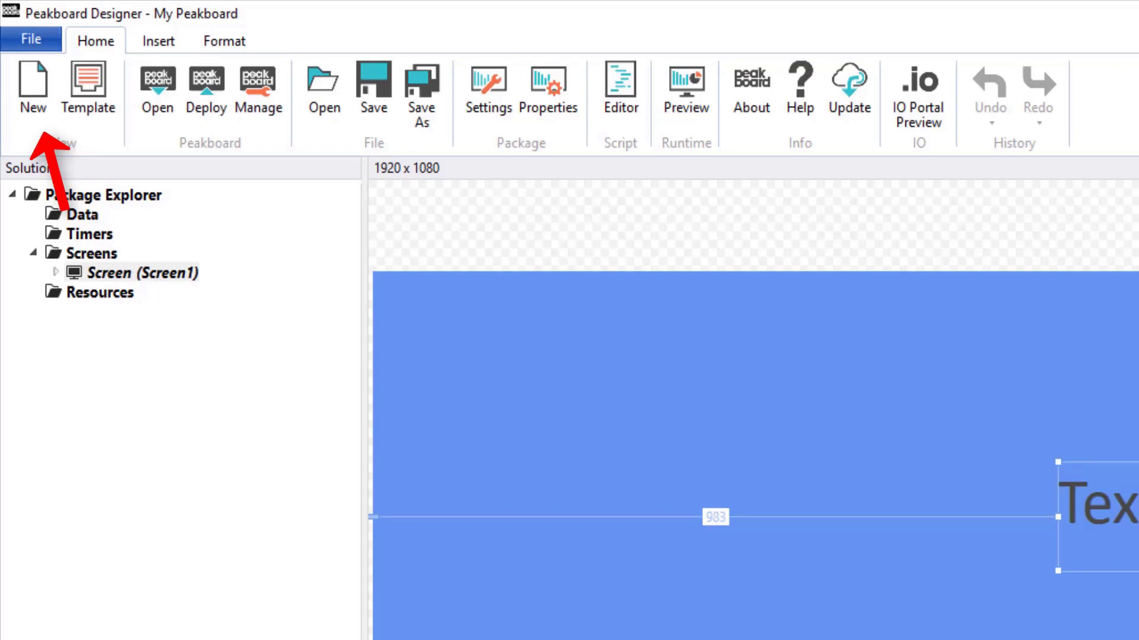
Look through the Use Cases, Backgrounds and Scripts templates without saving the current changes, and leave without creating one.
{"action": "left_click", "coordinate": [91, 109]}
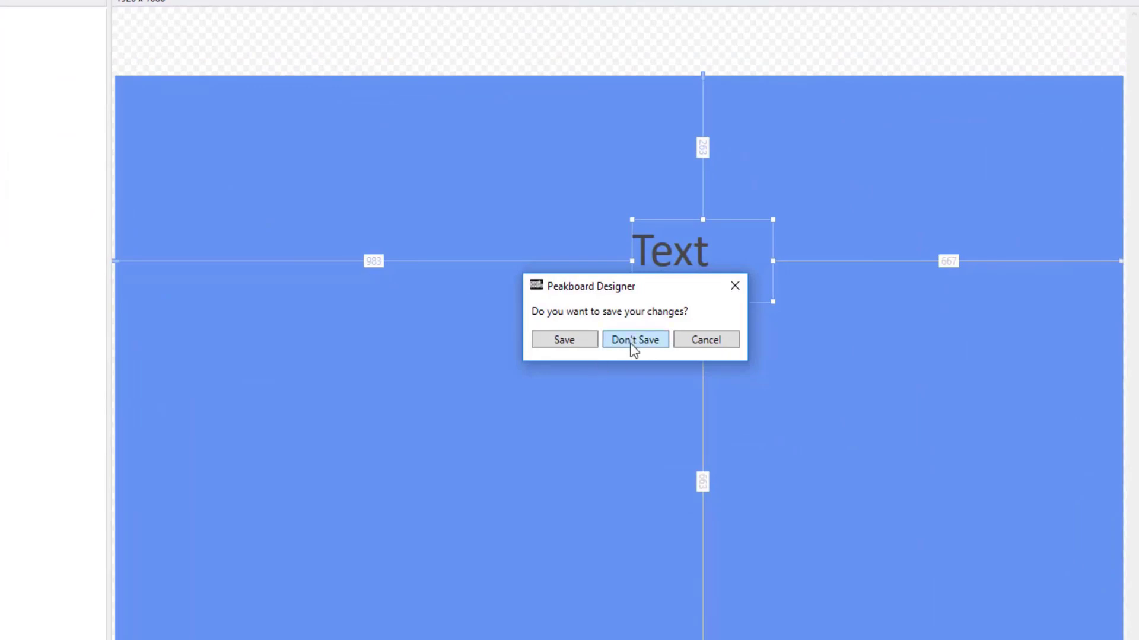
{"action": "left_click", "coordinate": [634, 344]}
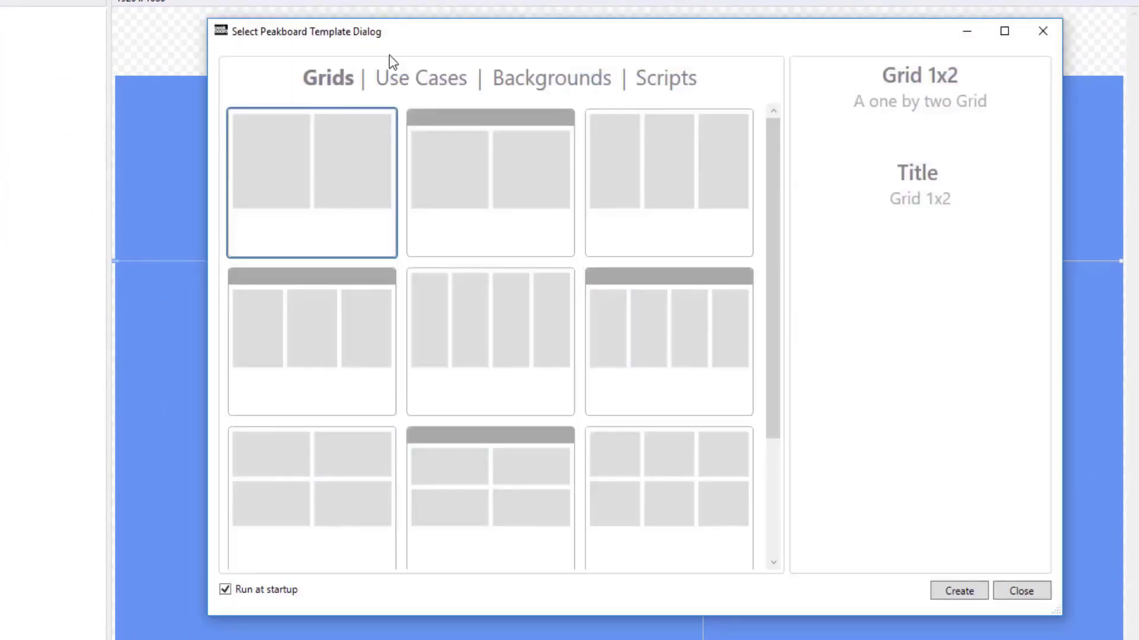
{"action": "left_click", "coordinate": [421, 83]}
{"action": "scroll", "coordinate": [638, 272], "scroll_direction": "down", "scroll_amount": 3}
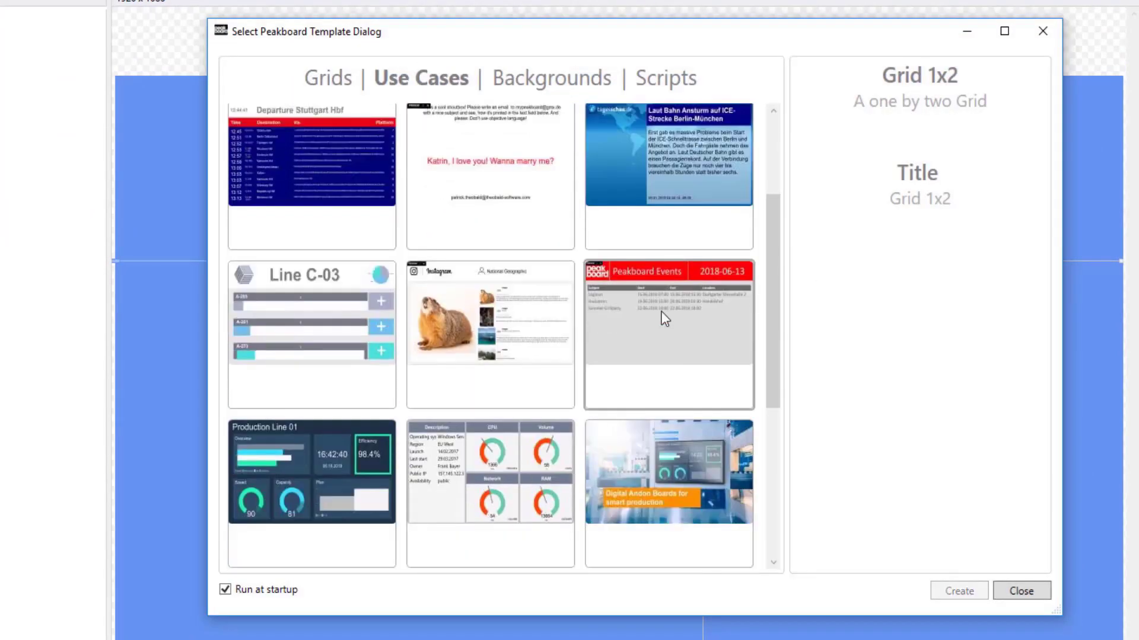
{"action": "left_click", "coordinate": [564, 79]}
{"action": "left_click", "coordinate": [681, 83]}
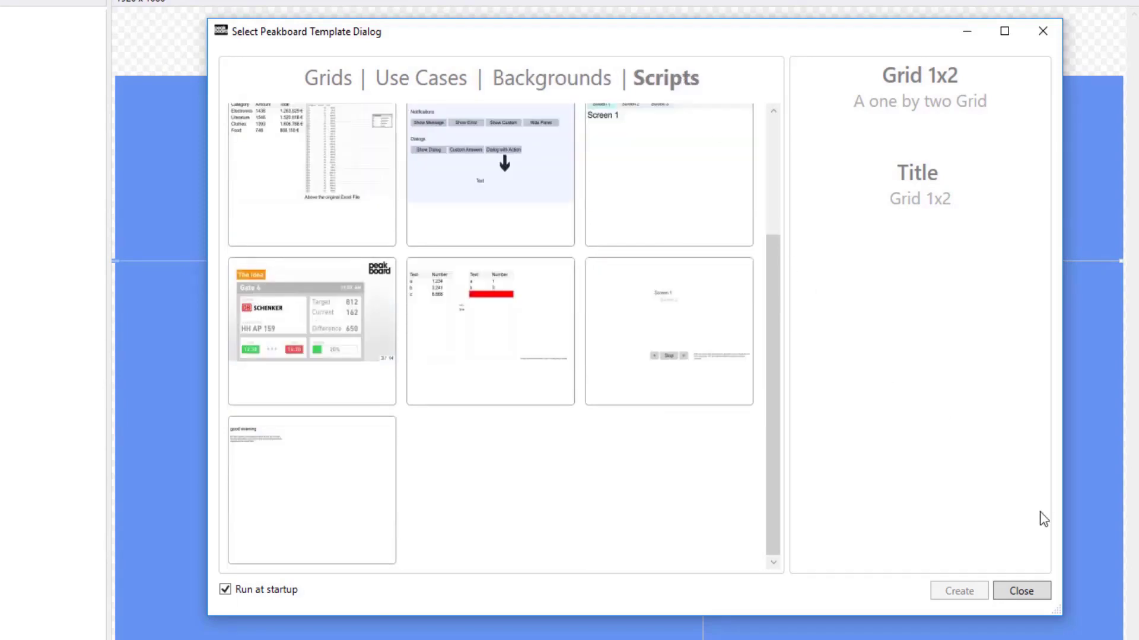
{"action": "left_click", "coordinate": [1021, 591]}
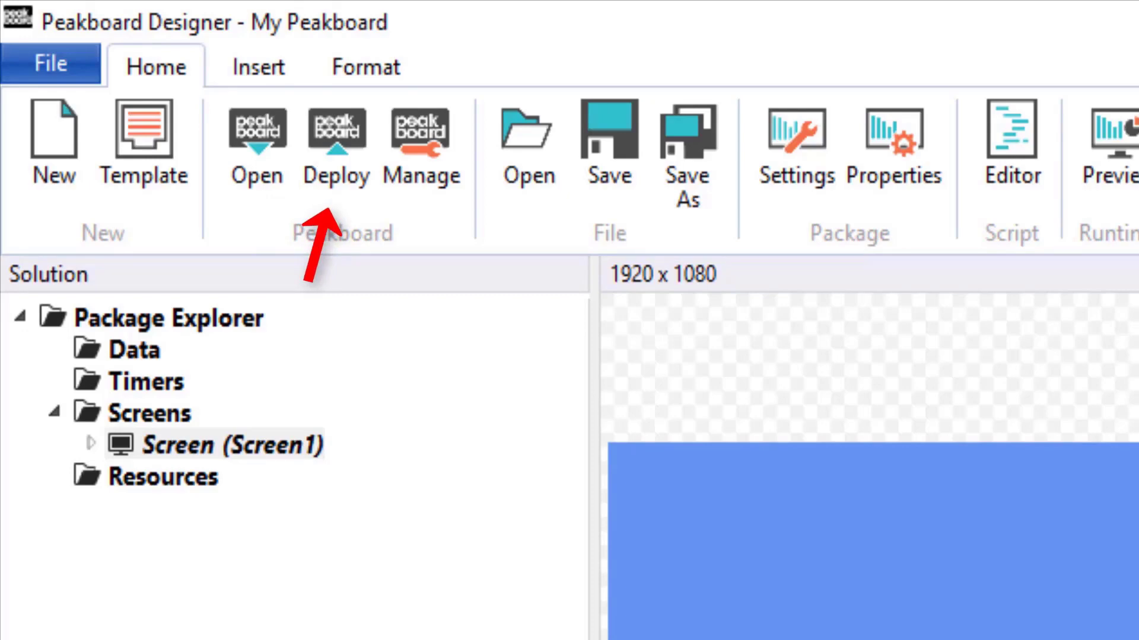
Examine the managed Peakboard devices and the further actions offered for PBInfoWall-UP, and close the device management.
{"action": "left_click", "coordinate": [439, 153]}
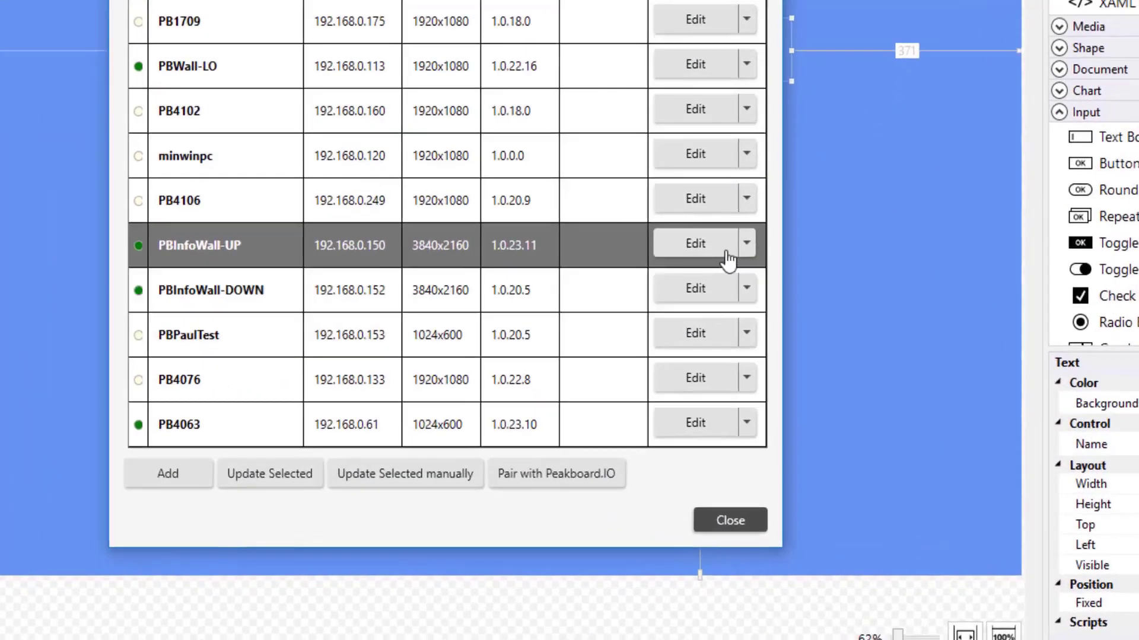
{"action": "left_click", "coordinate": [746, 243]}
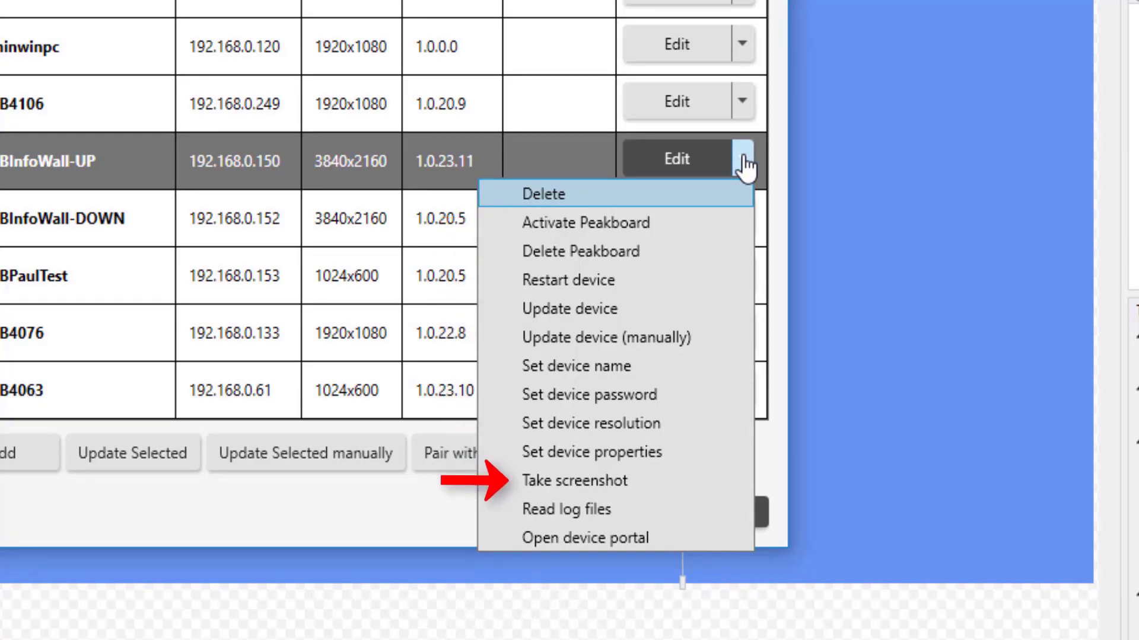
{"action": "left_click", "coordinate": [774, 517]}
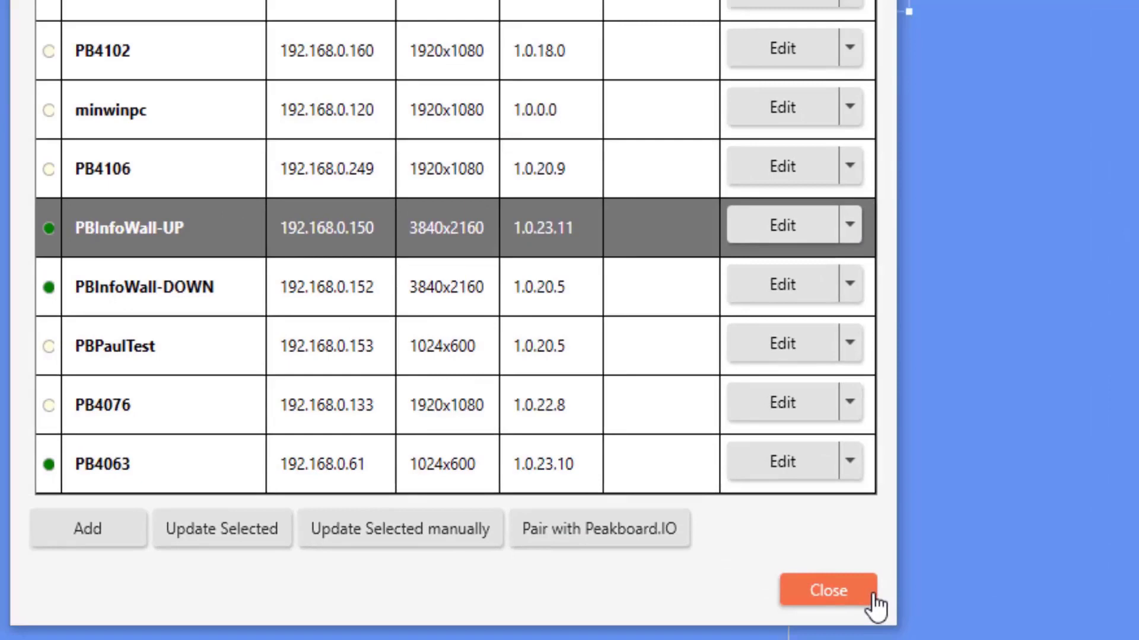
{"action": "left_click", "coordinate": [764, 519]}
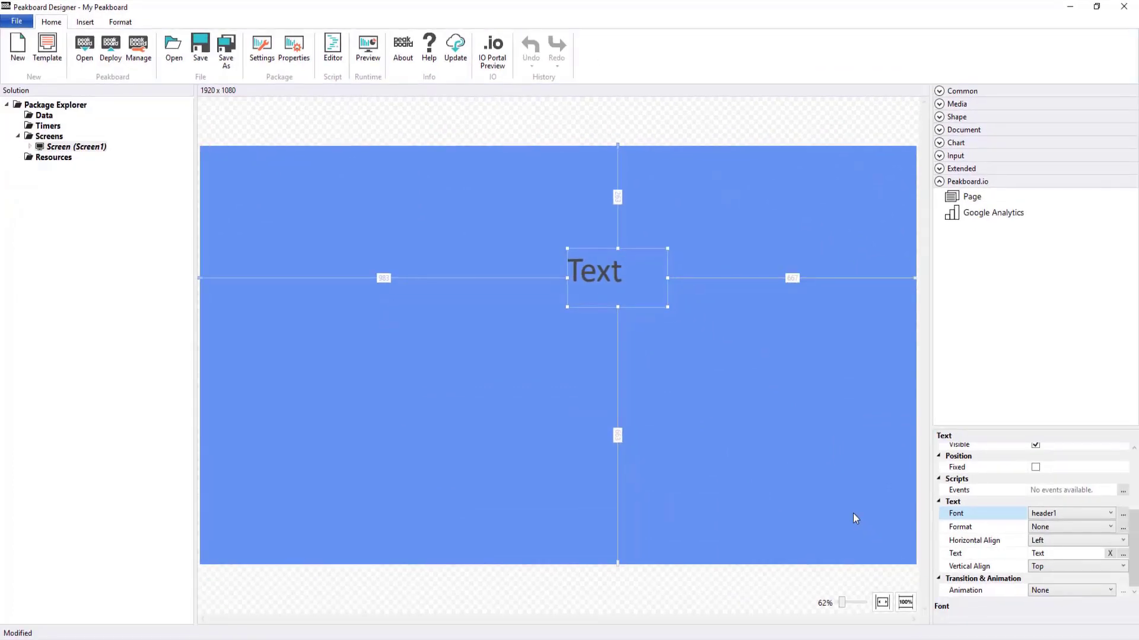
Try Snap To Grid as the snapping option and switch to Free Positioning.
{"action": "left_click", "coordinate": [126, 22]}
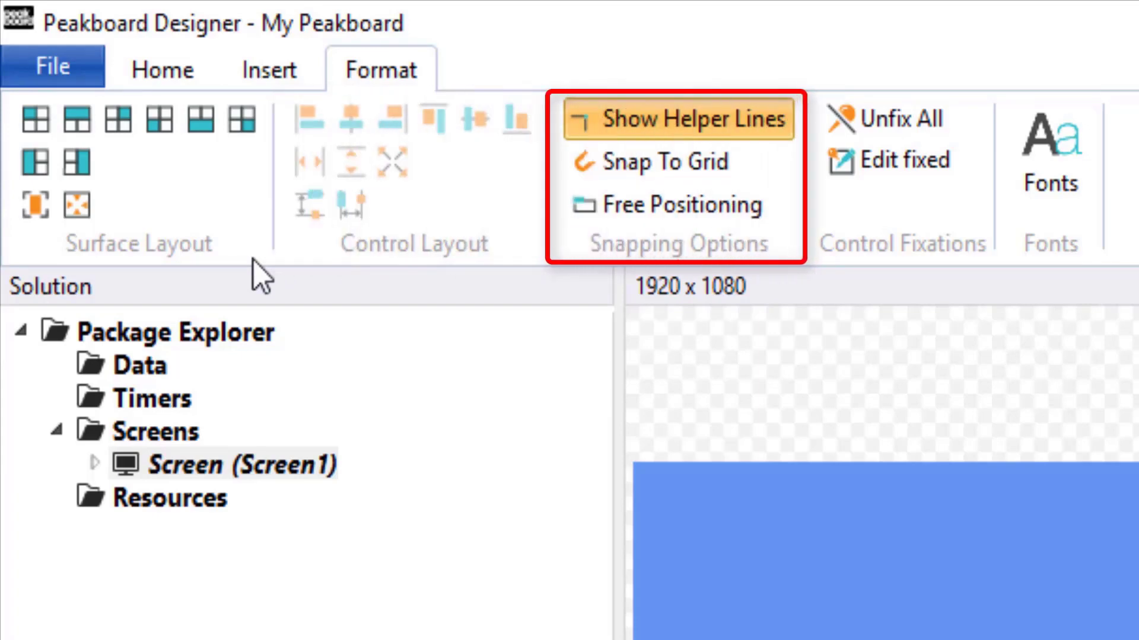
{"action": "left_click", "coordinate": [727, 162]}
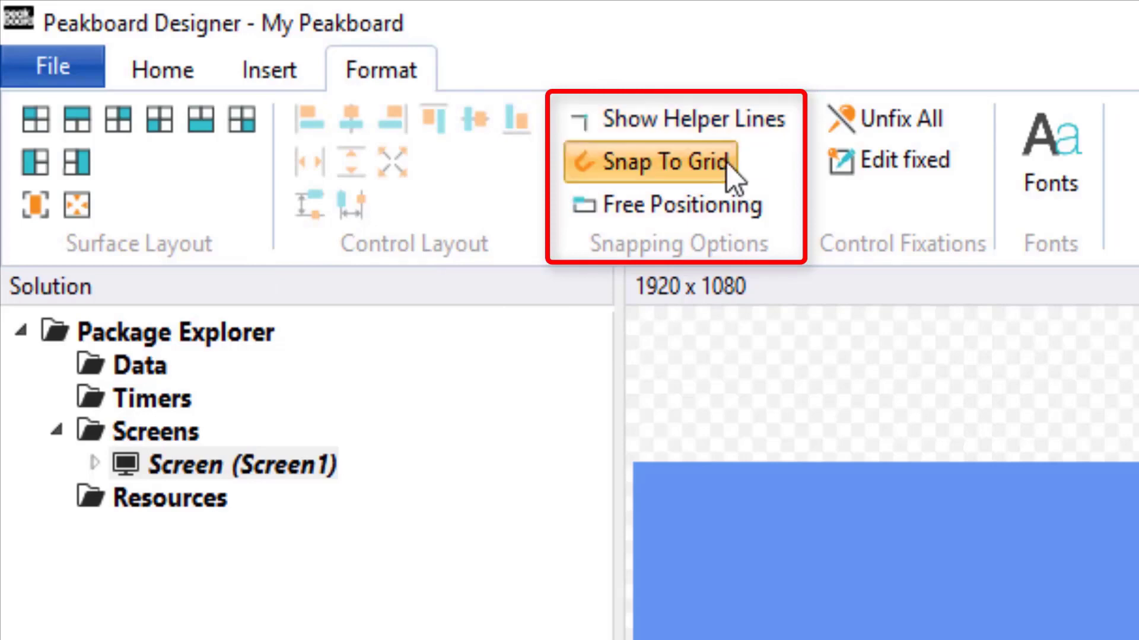
{"action": "left_click", "coordinate": [760, 213]}
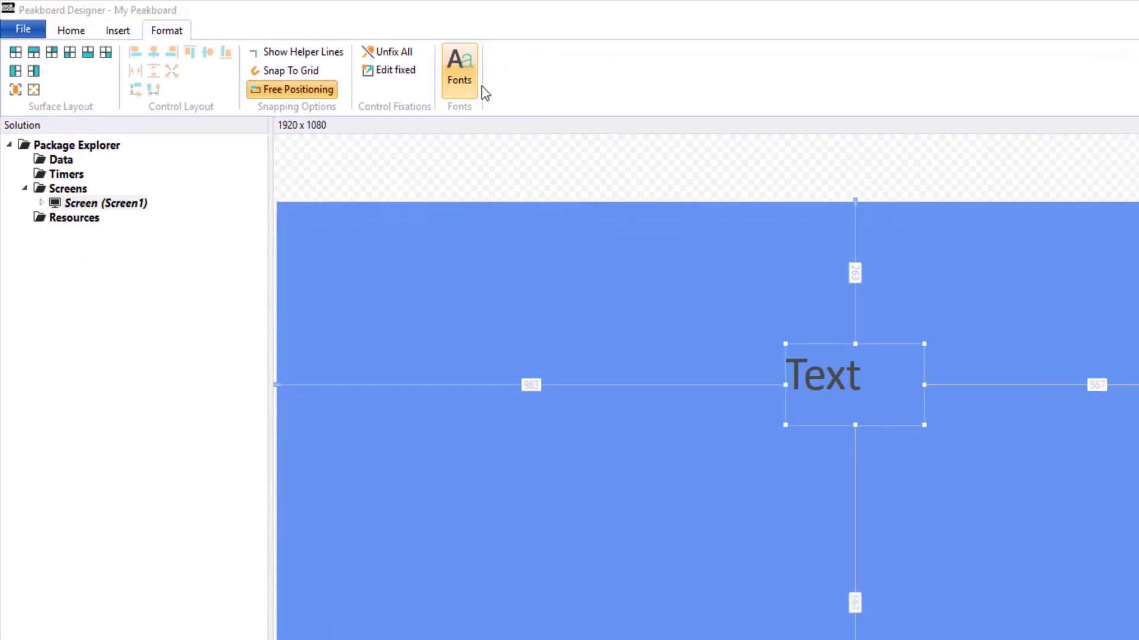
Examine the project's font styles and the settings of the extrasmall font, and close the Font Manager without changes.
{"action": "left_click", "coordinate": [856, 160]}
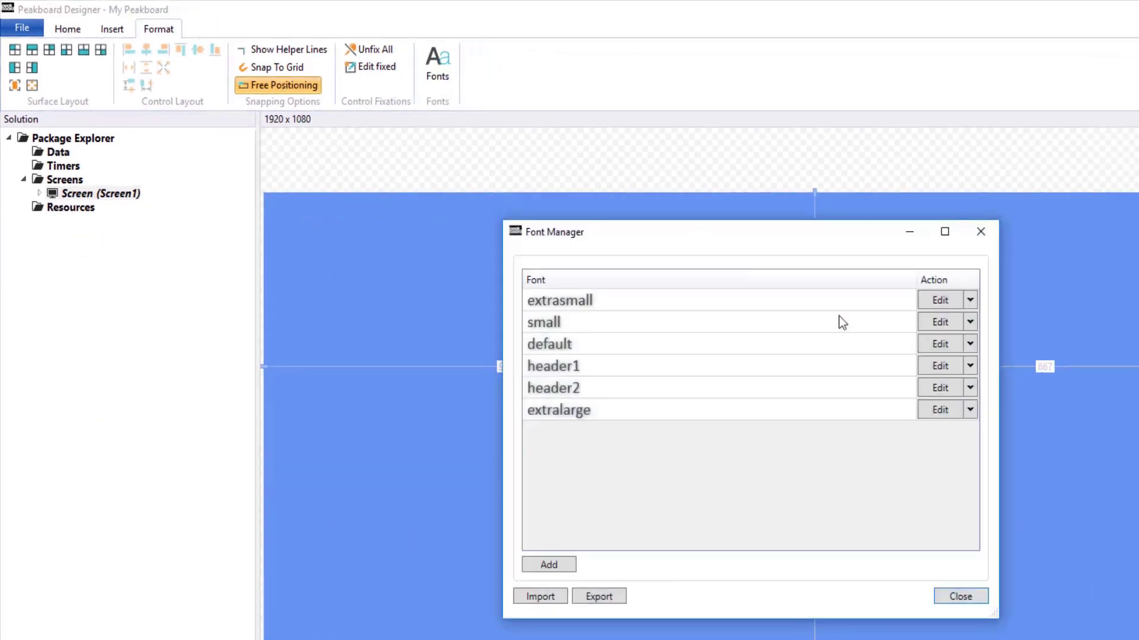
{"action": "left_click", "coordinate": [943, 301]}
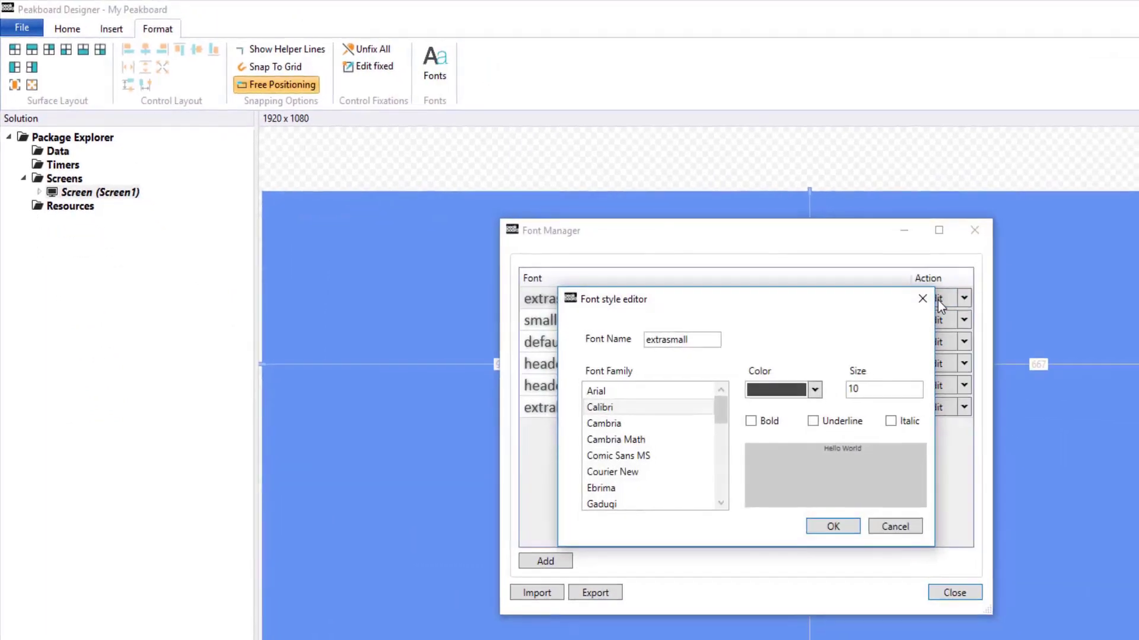
{"action": "left_click", "coordinate": [895, 527]}
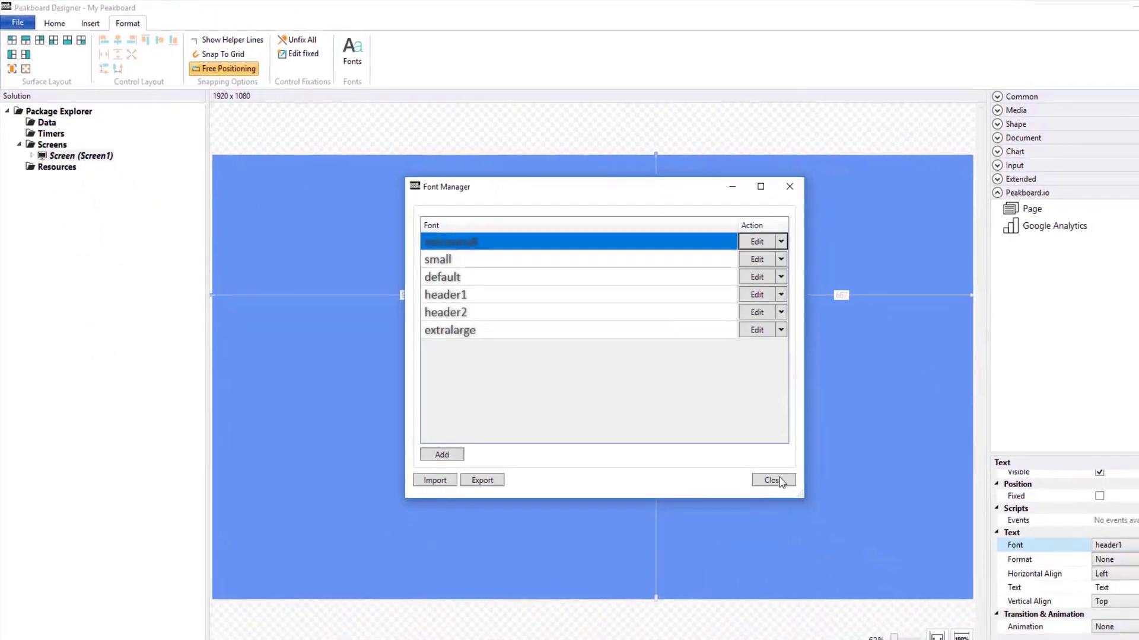
{"action": "left_click", "coordinate": [774, 480]}
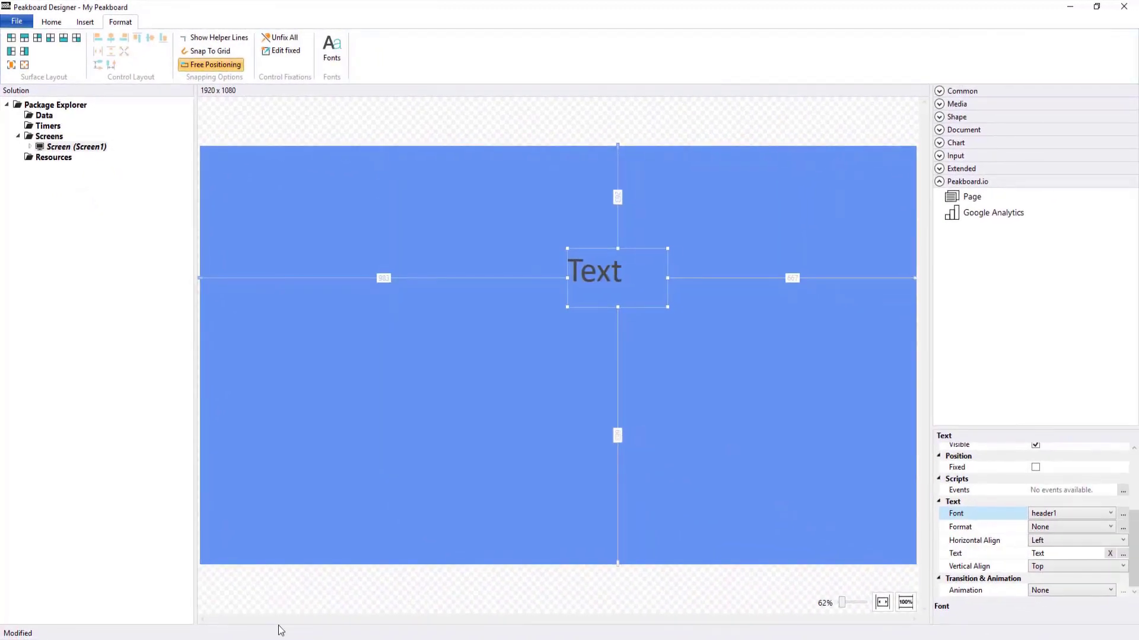